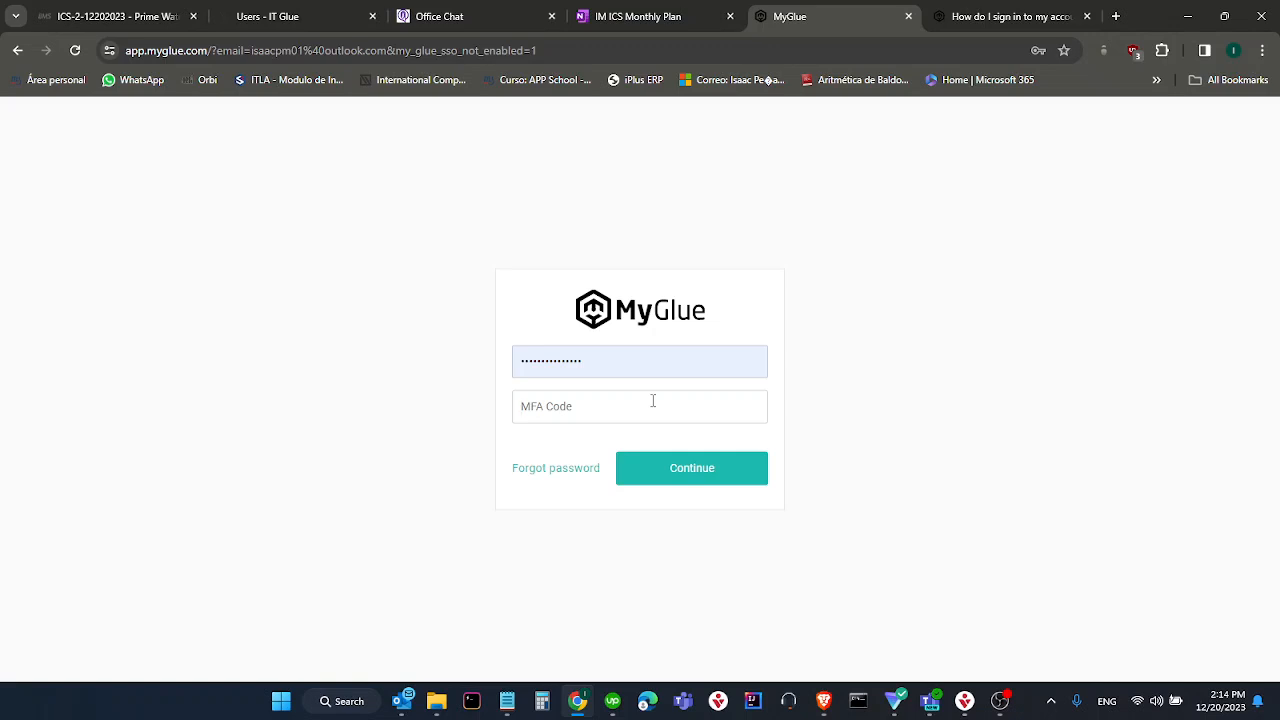
# Enter the MFA verification code and submit it to finish signing in
pyautogui.click(688, 477)
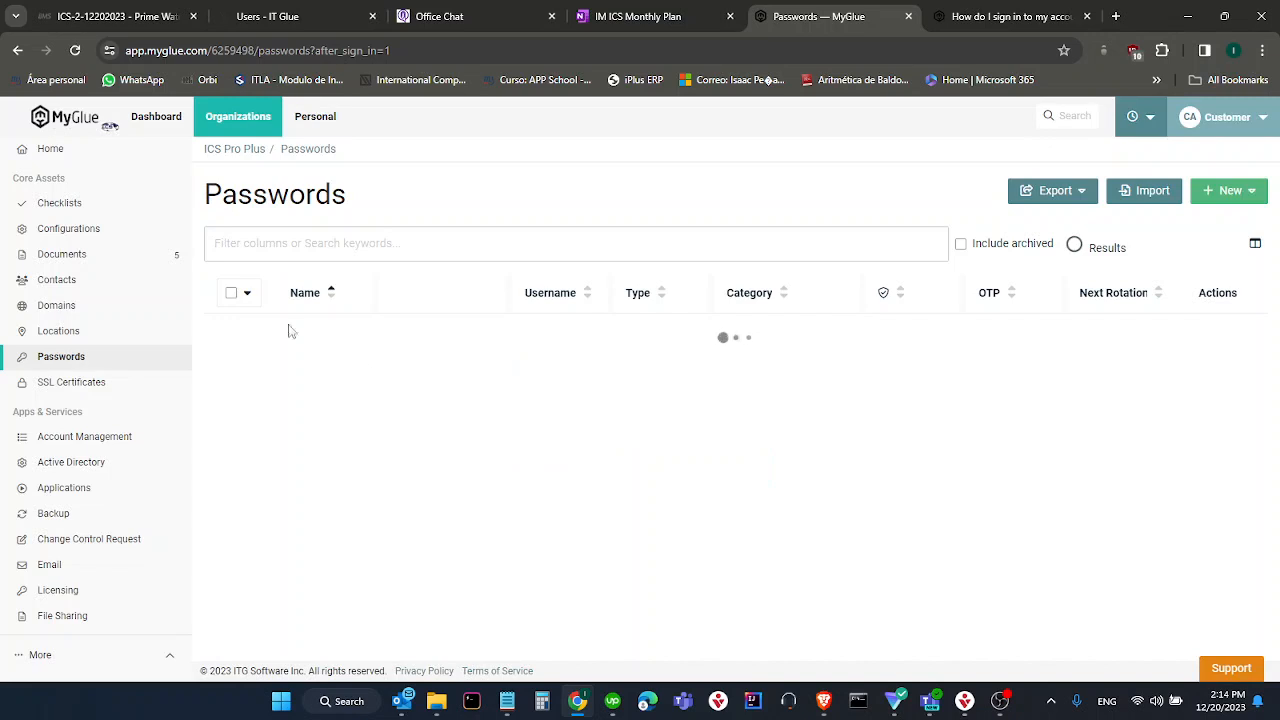
# Check the dashboard and personal tasks with the Status: Incomplete filter cleared, then open ICS Pro Plus
pyautogui.click(173, 118)
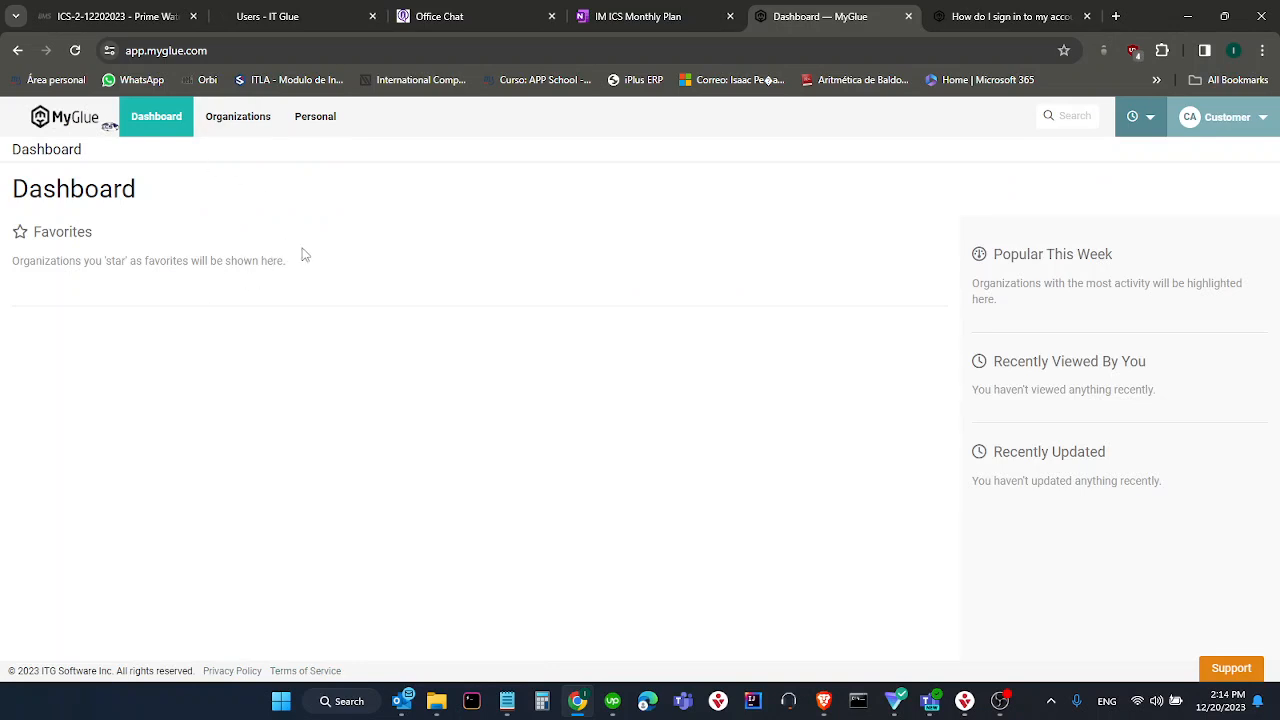
pyautogui.click(240, 135)
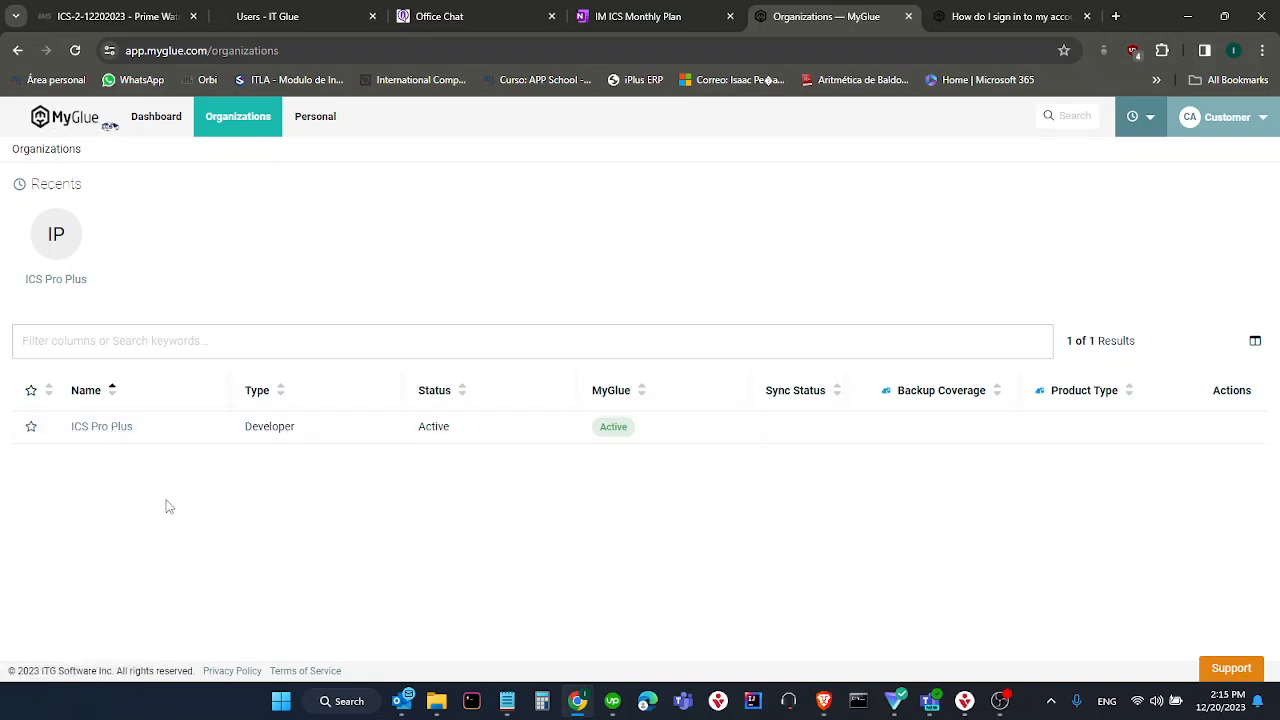
pyautogui.click(309, 119)
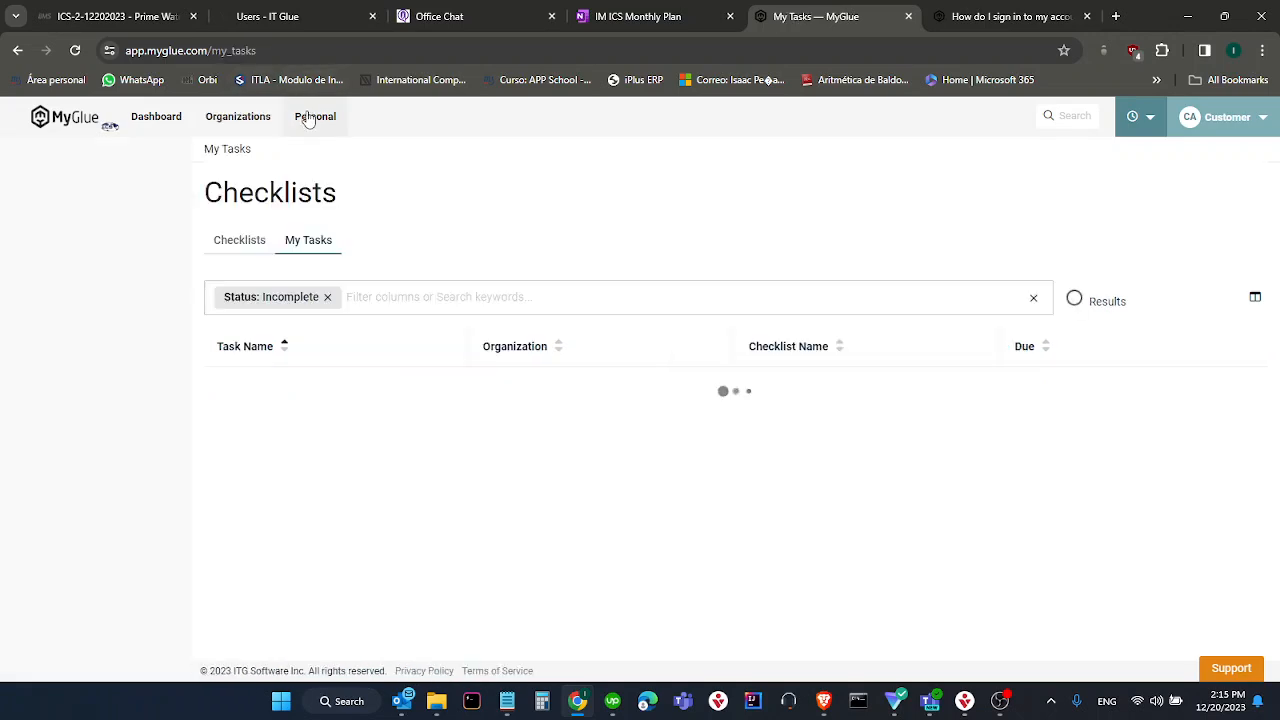
pyautogui.click(327, 297)
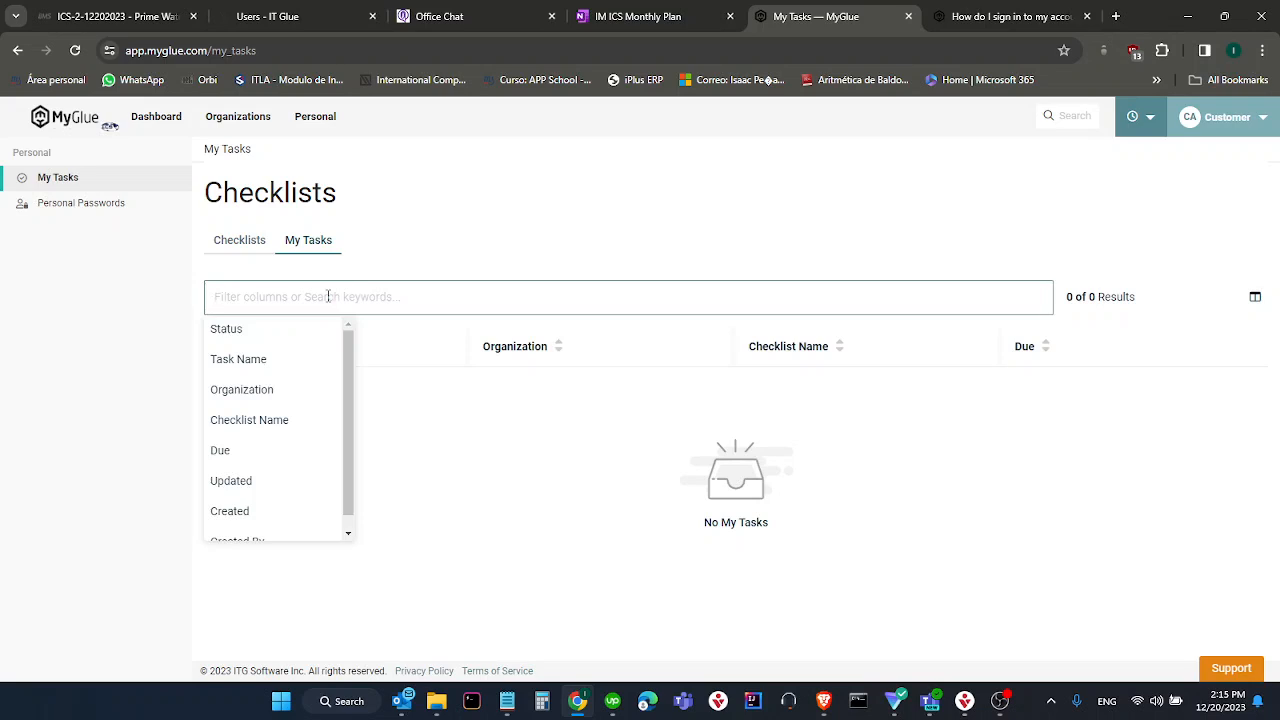
pyautogui.click(424, 249)
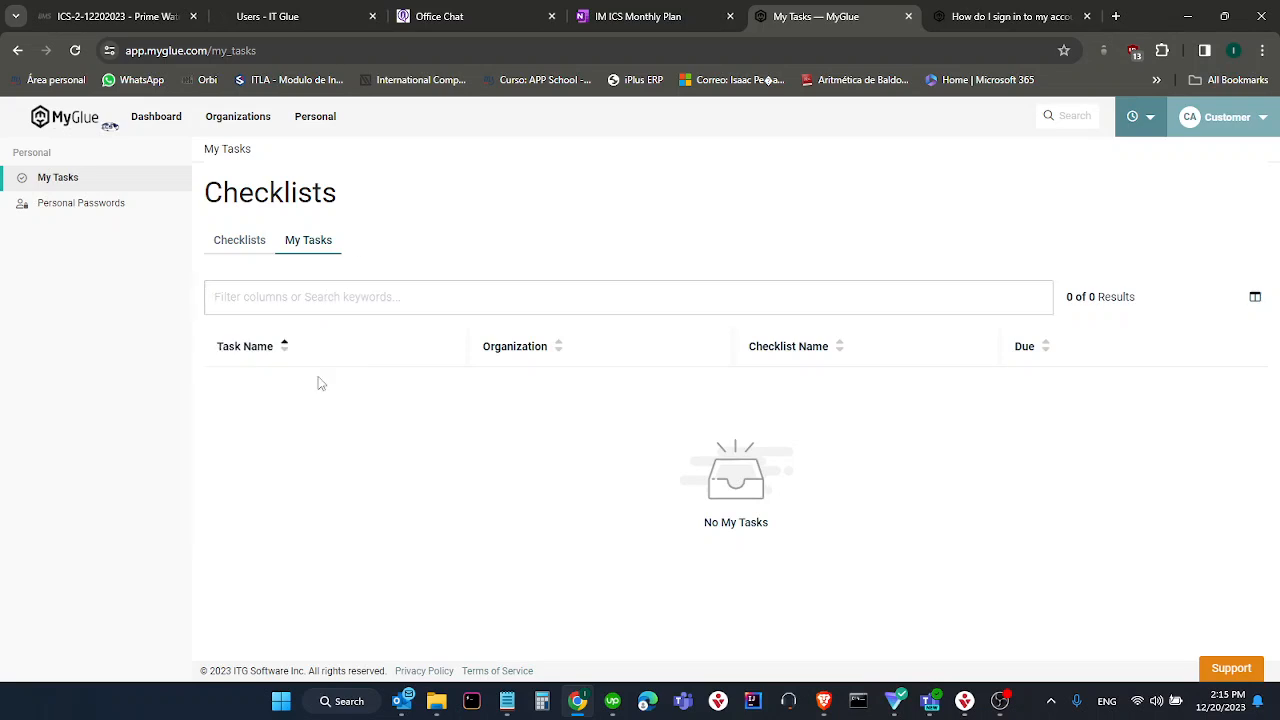
pyautogui.click(259, 127)
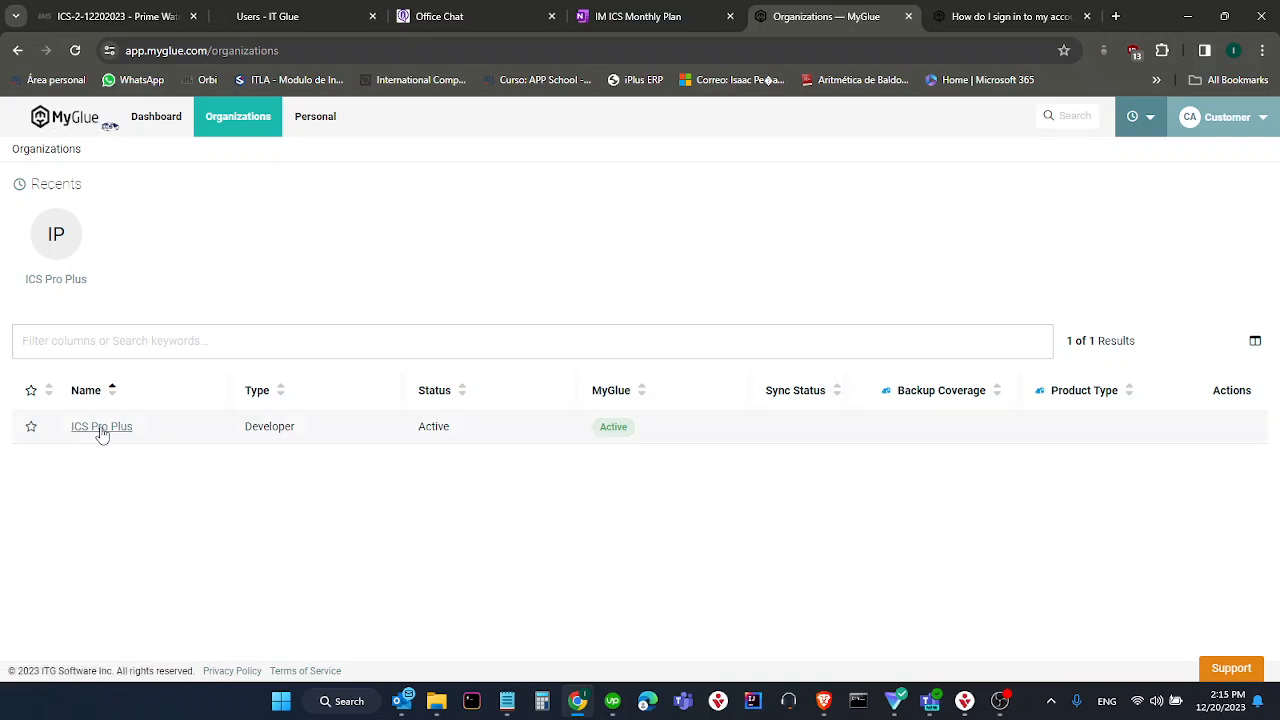
pyautogui.click(103, 430)
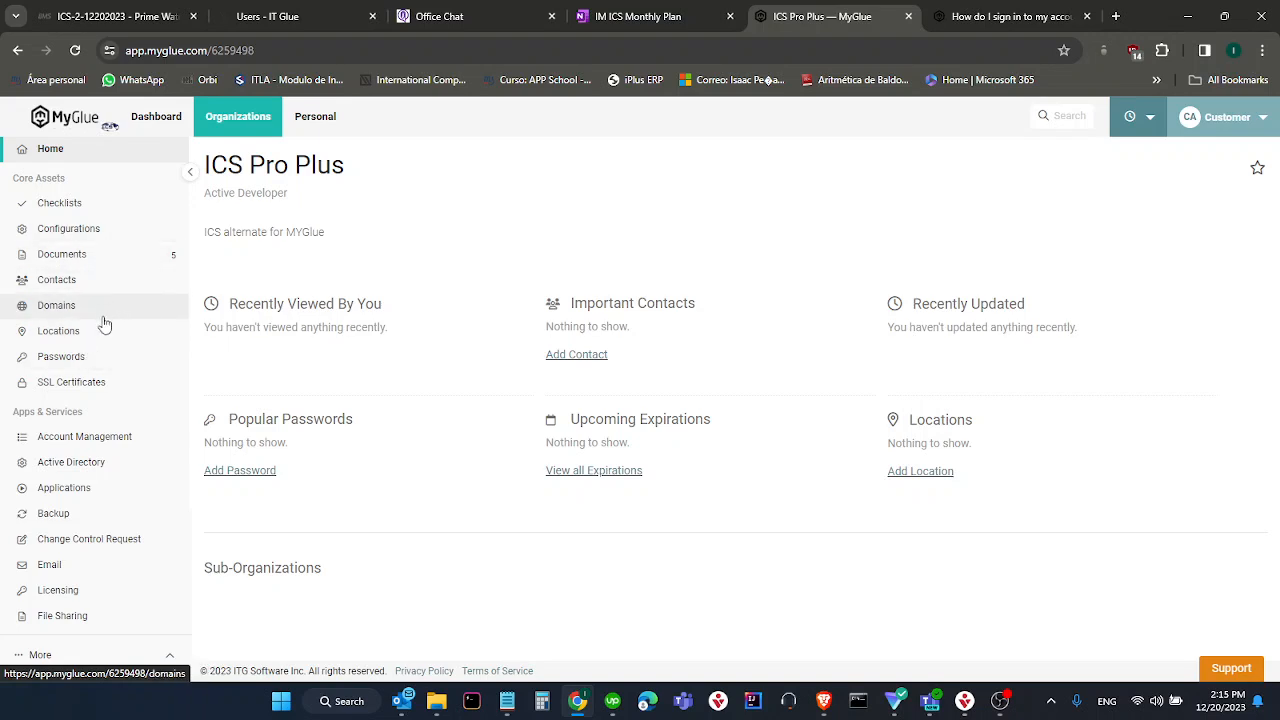
# Open the ICS Pro Plus Documents list
pyautogui.click(105, 258)
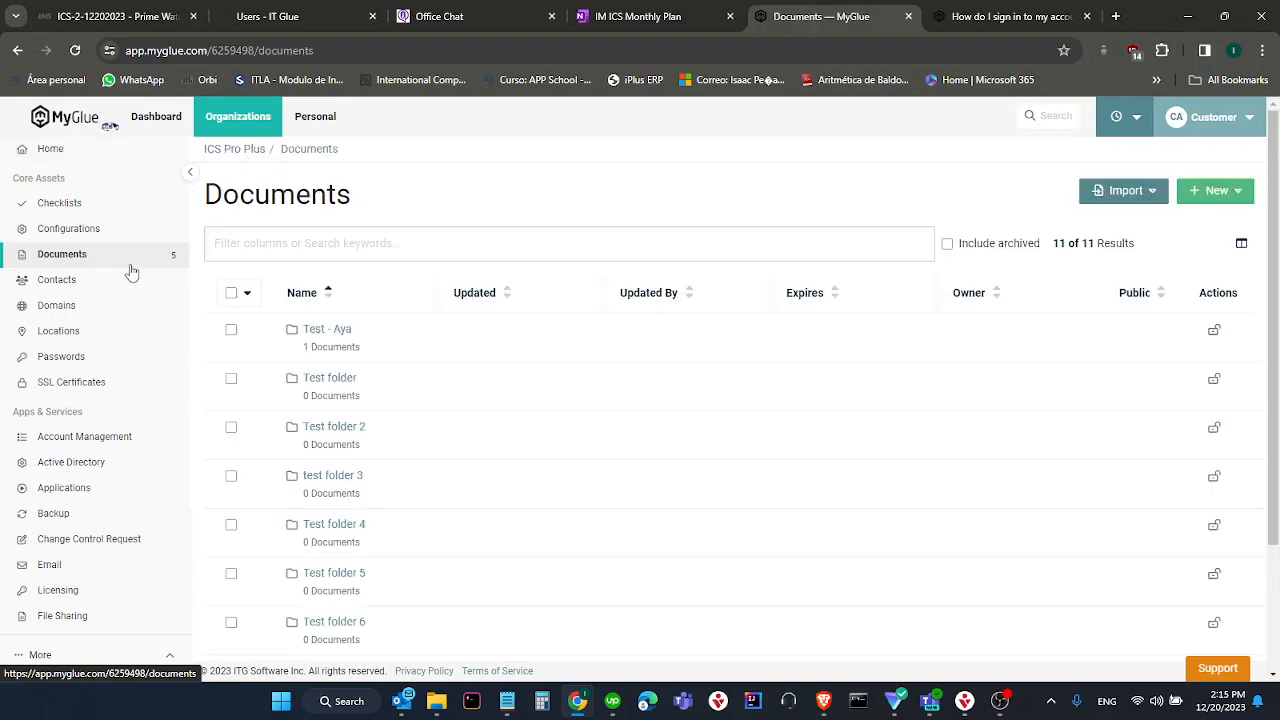
pyautogui.scroll(-3, 371, 400)
pyautogui.scroll(3, 366, 429)
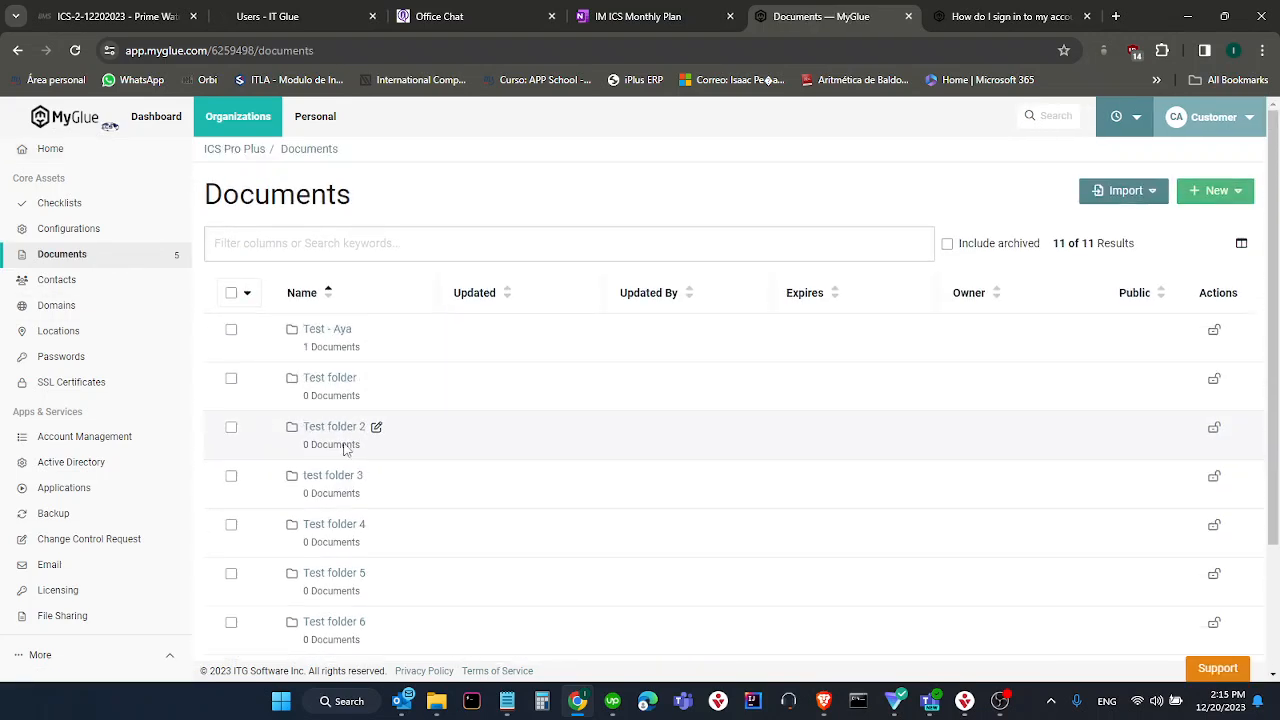
pyautogui.scroll(-2, 329, 443)
pyautogui.scroll(2, 323, 509)
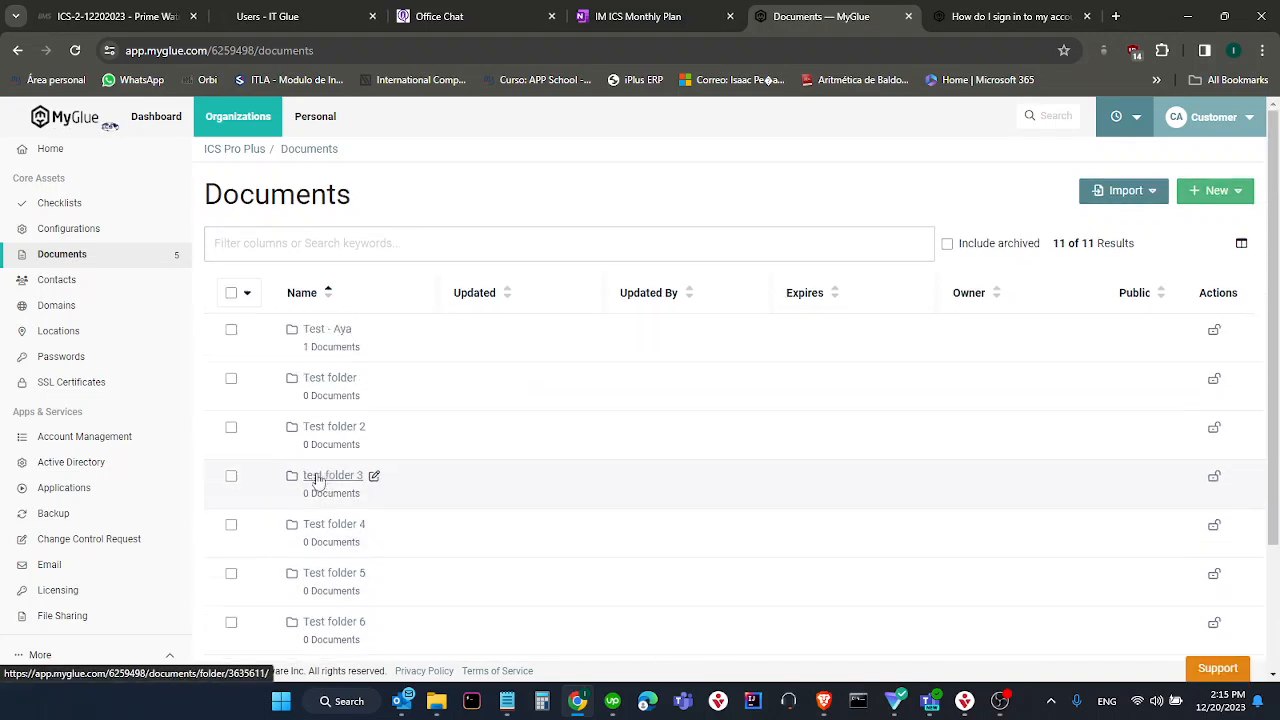
# Add a new folder named Test to Documents and open it
pyautogui.click(1218, 190)
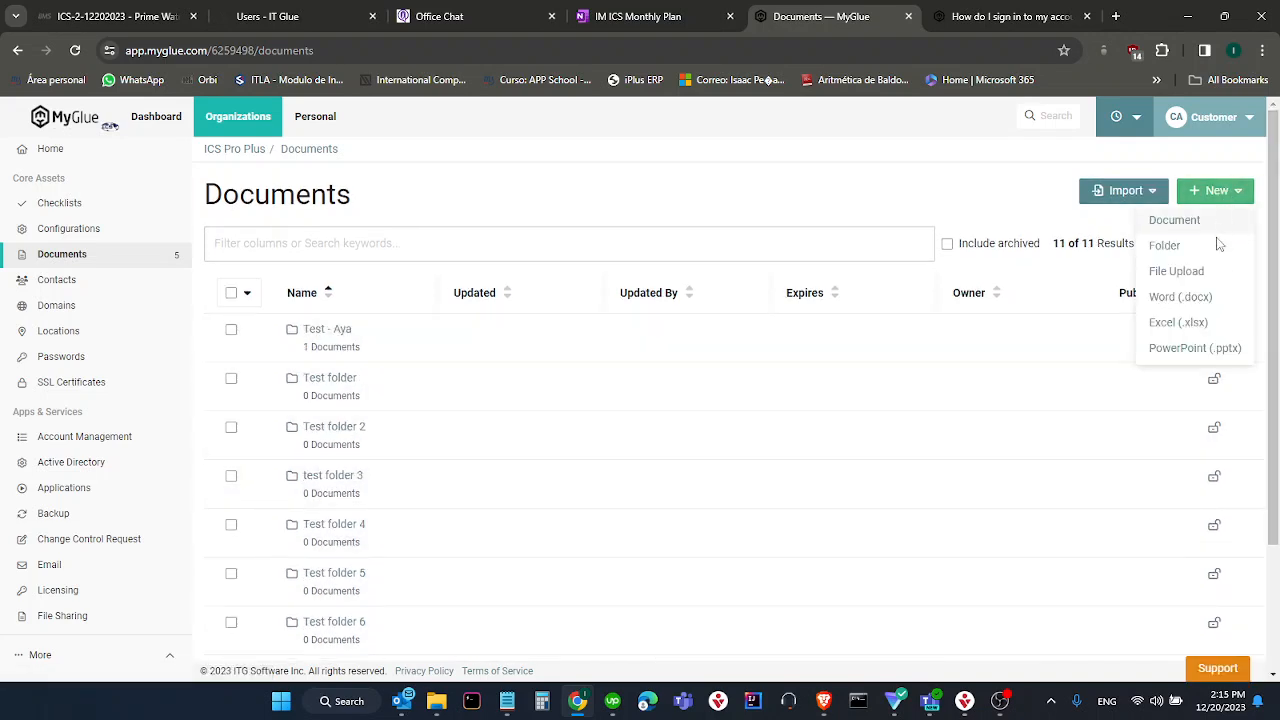
pyautogui.click(1165, 246)
pyautogui.write('Test')
pyautogui.press('Return')
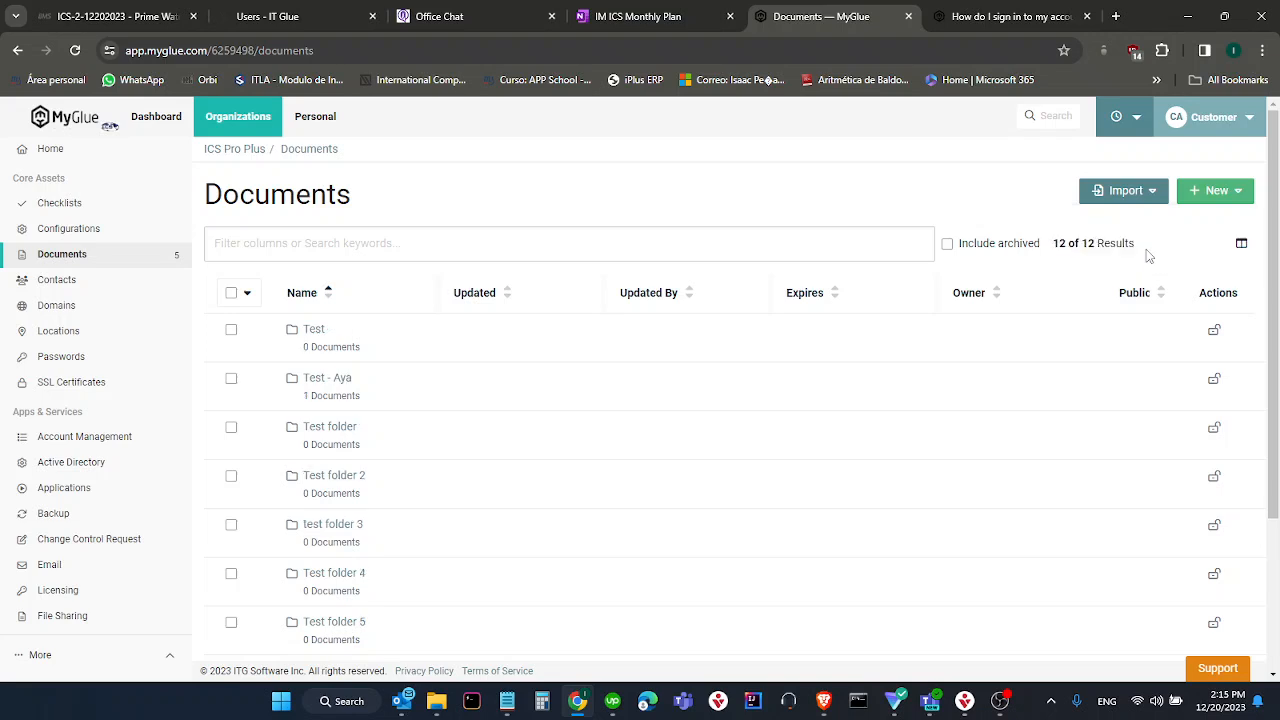
pyautogui.click(314, 331)
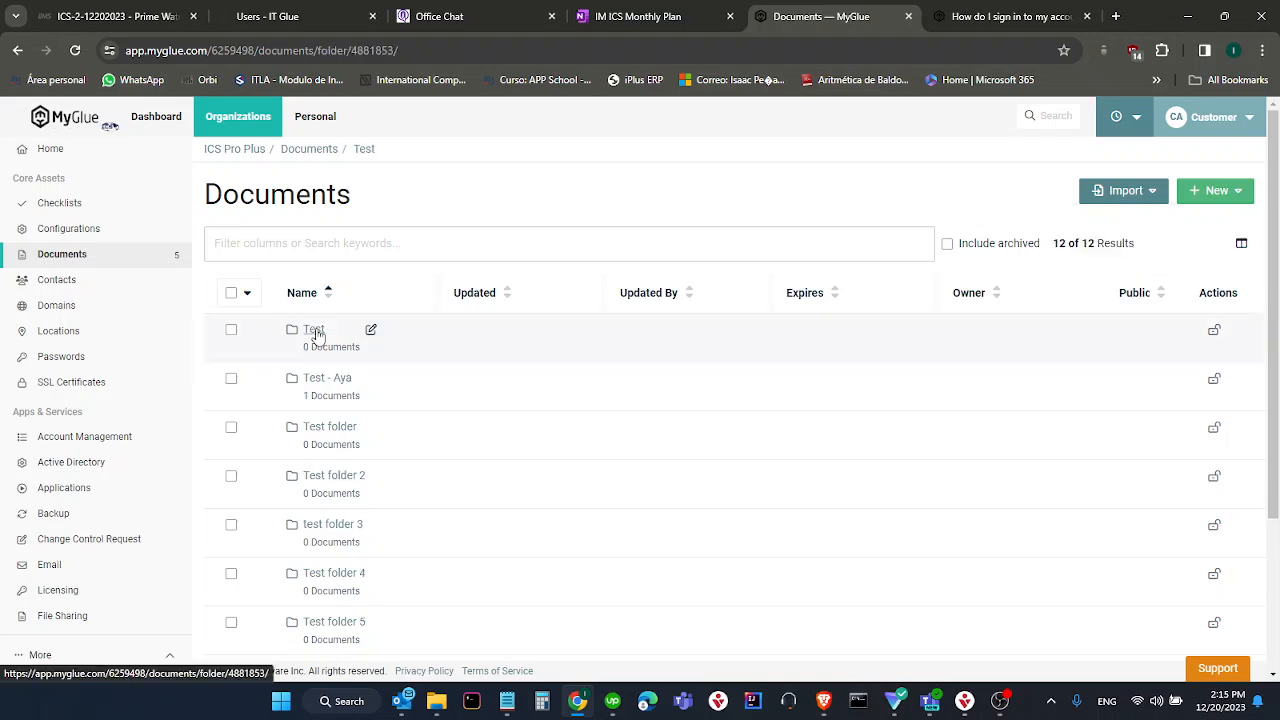
pyautogui.click(1225, 200)
# Create a new document in the Test folder titled 'Test Document'
pyautogui.click(1194, 221)
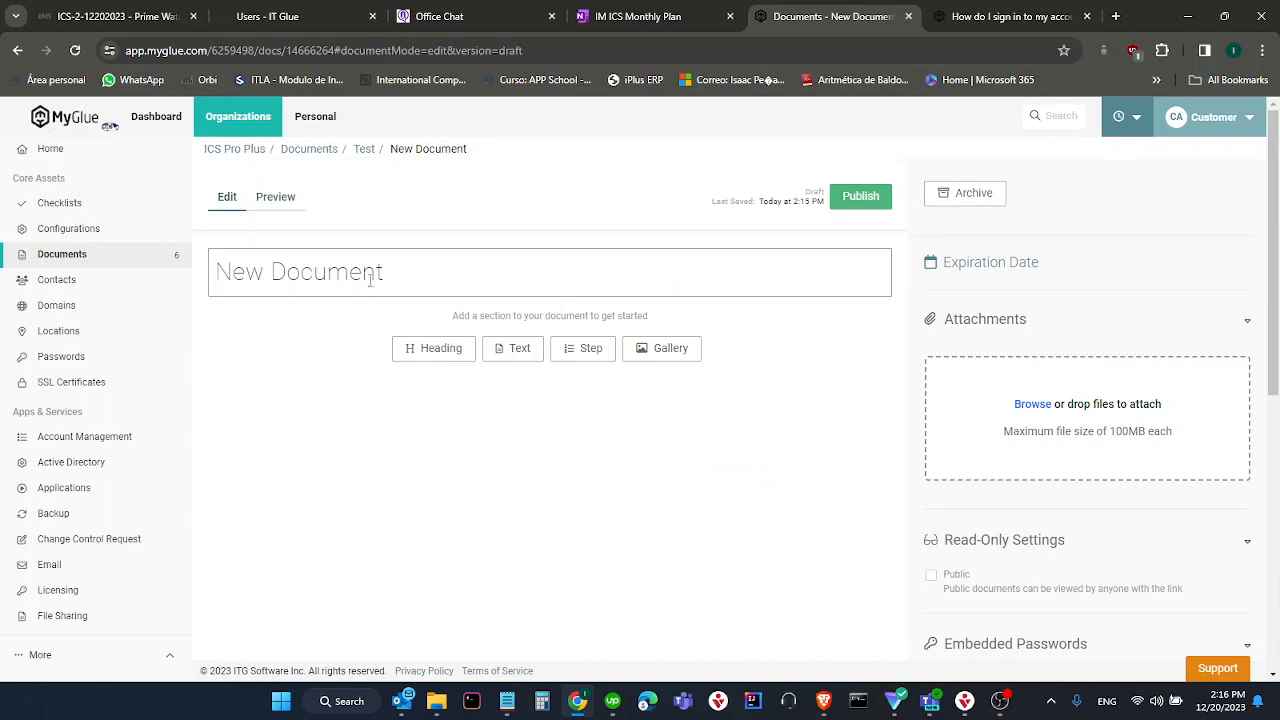
pyautogui.tripleClick(421, 277)
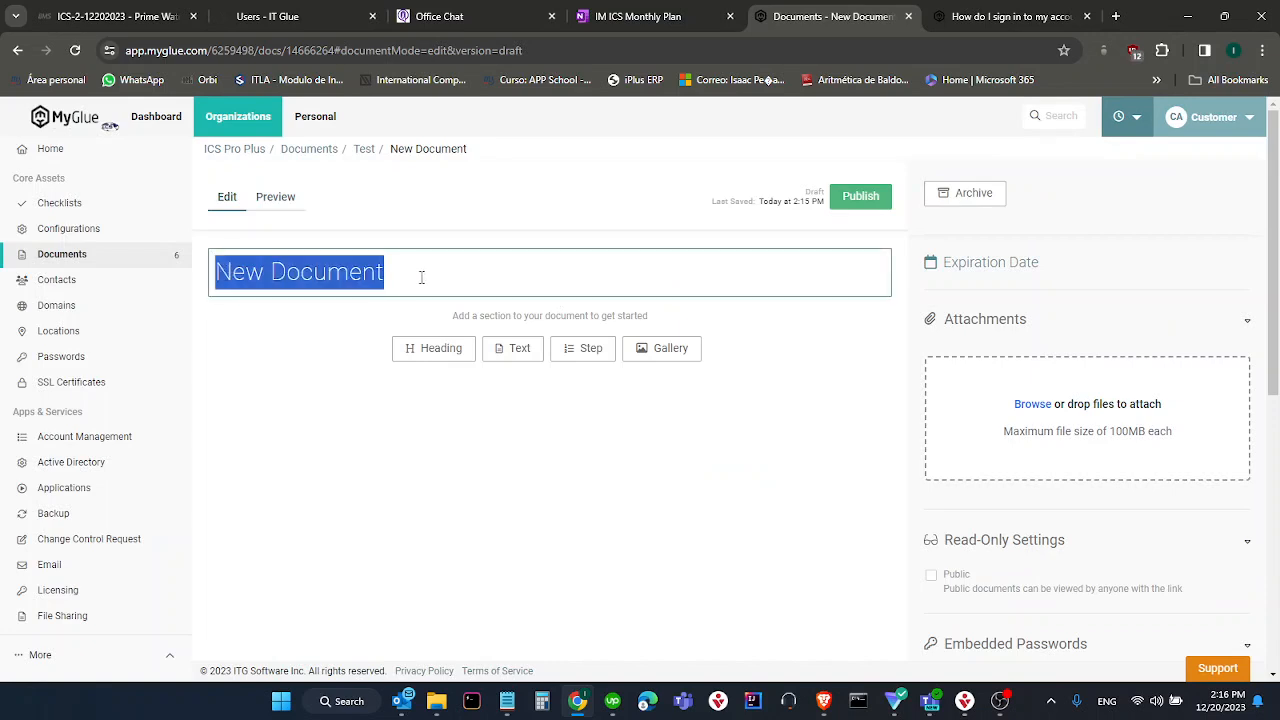
pyautogui.write('Test')
pyautogui.write(' Docuemtn')
pyautogui.press('BackSpace')
pyautogui.press('BackSpace')
pyautogui.press('BackSpace')
pyautogui.press('BackSpace')
pyautogui.write('ment')
# Add a text section reading 'Test text' and publish the document
pyautogui.click(505, 350)
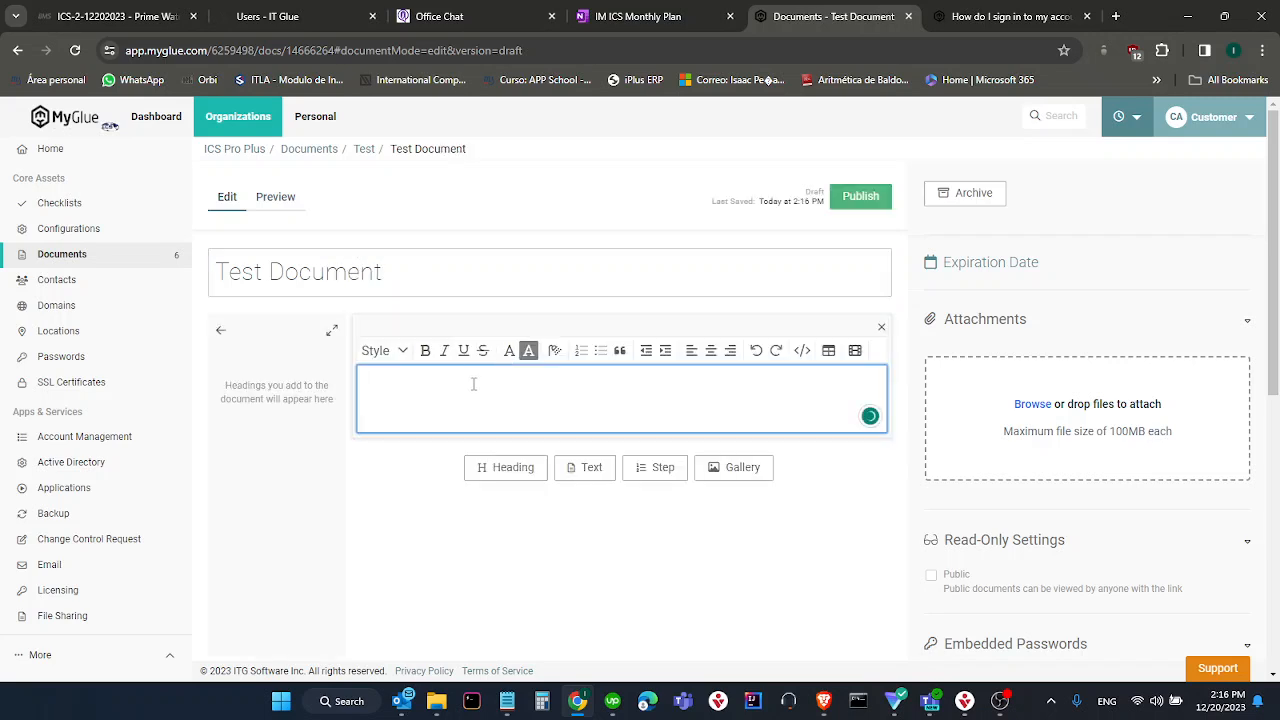
pyautogui.write('Test tex')
pyautogui.scroll(-3, 1111, 483)
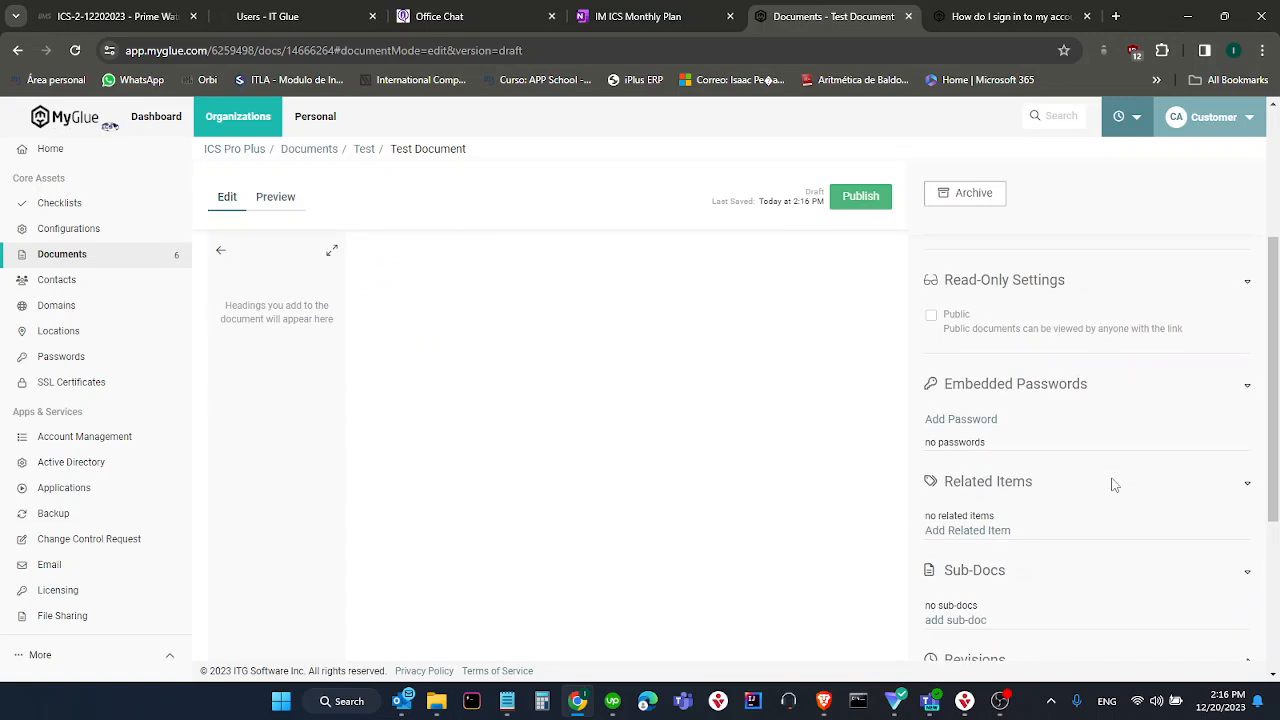
pyautogui.scroll(3, 1115, 485)
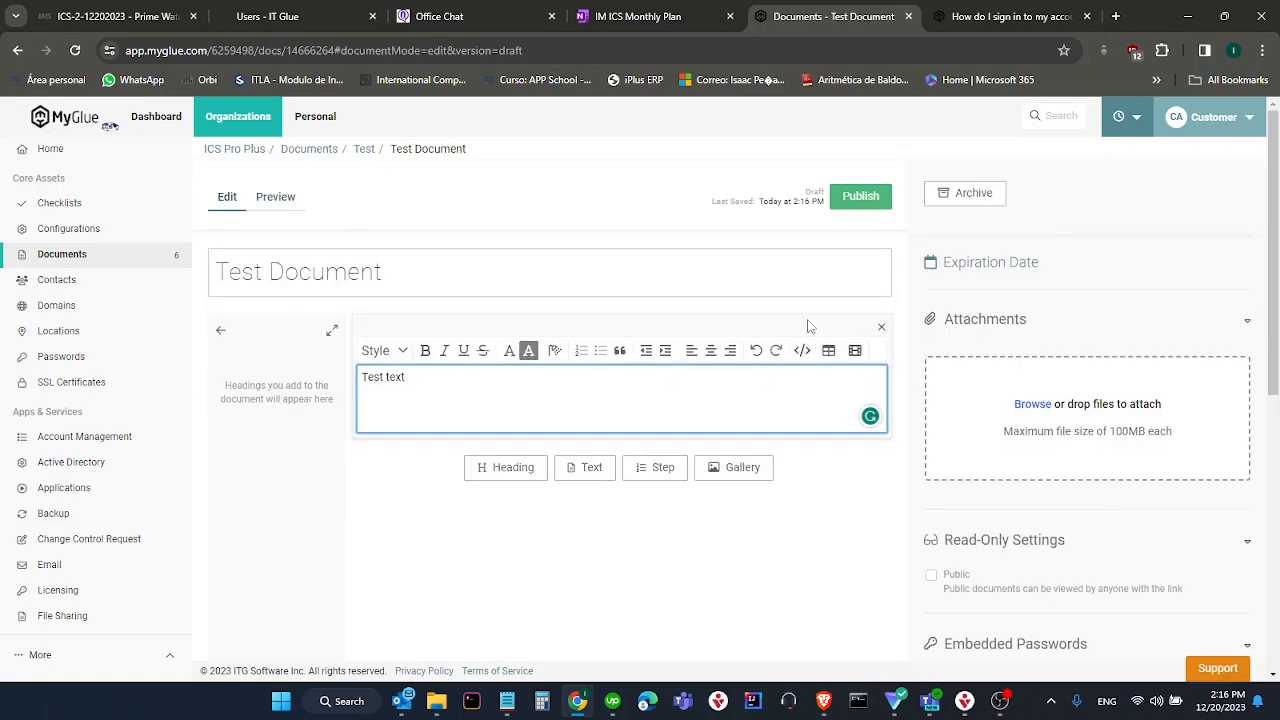
pyautogui.click(859, 200)
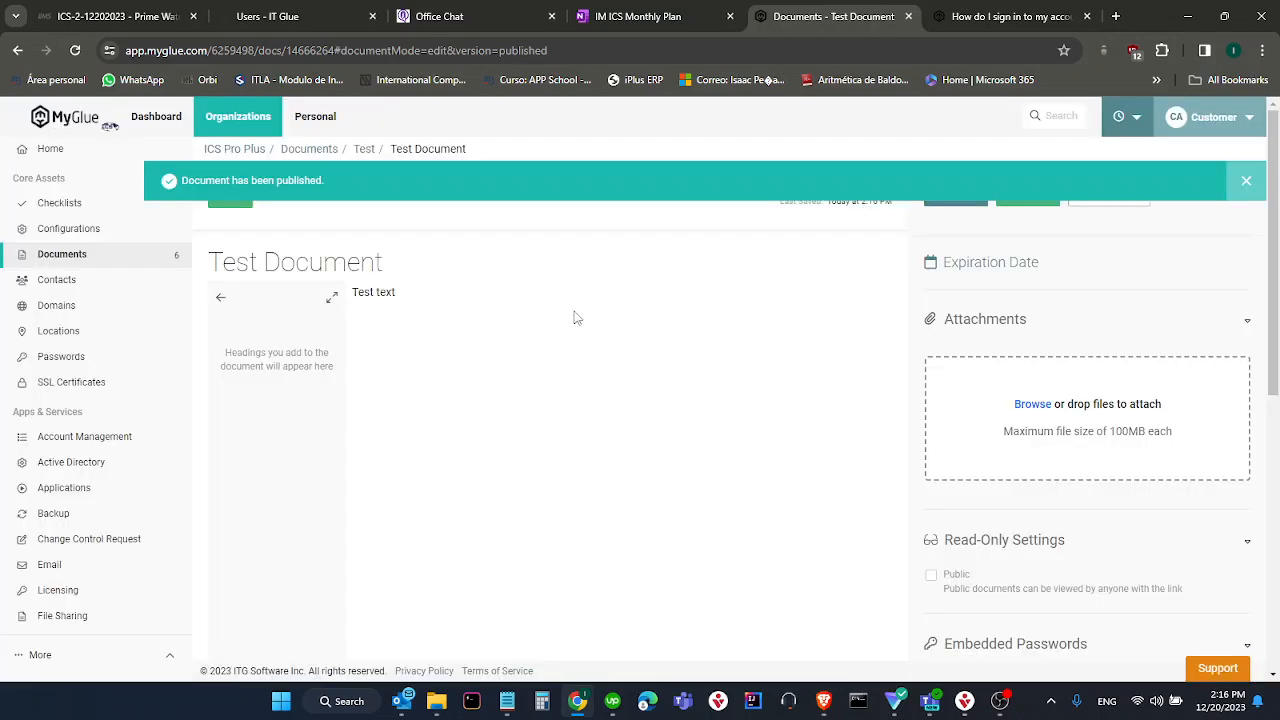
# Reopen the published Test Document from the Test folder, then go to Contacts
pyautogui.click(86, 256)
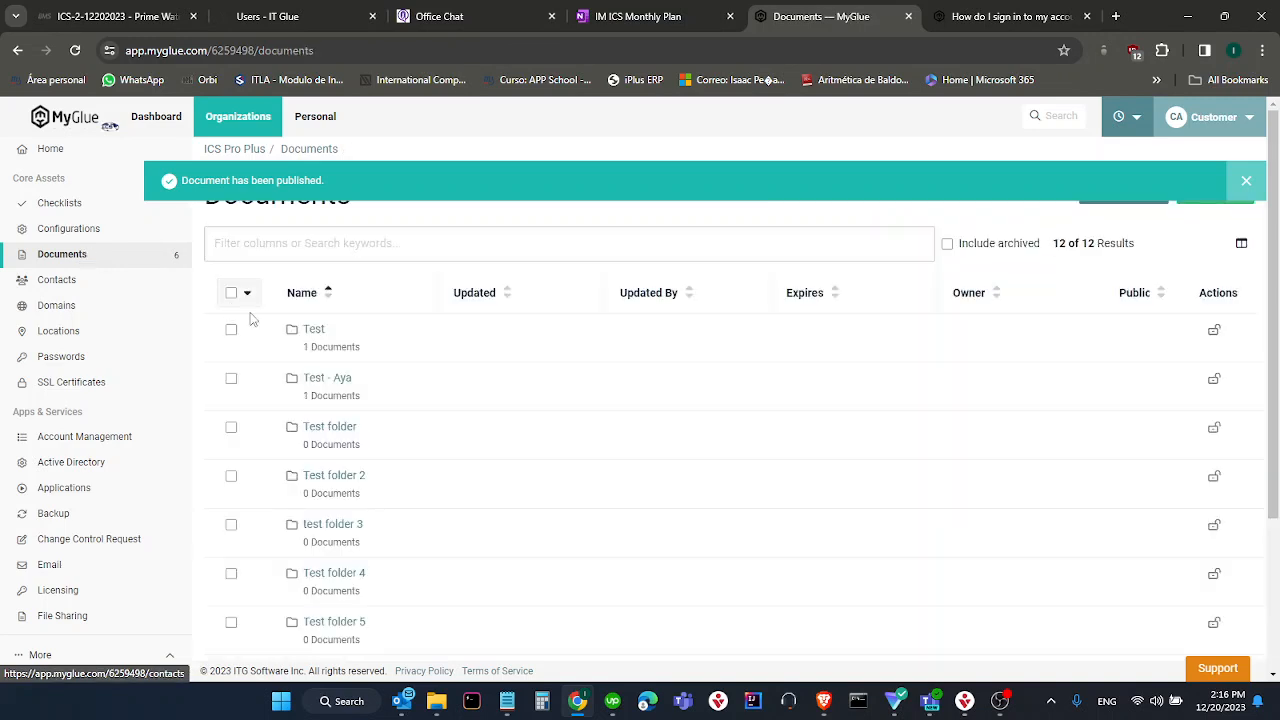
pyautogui.click(310, 330)
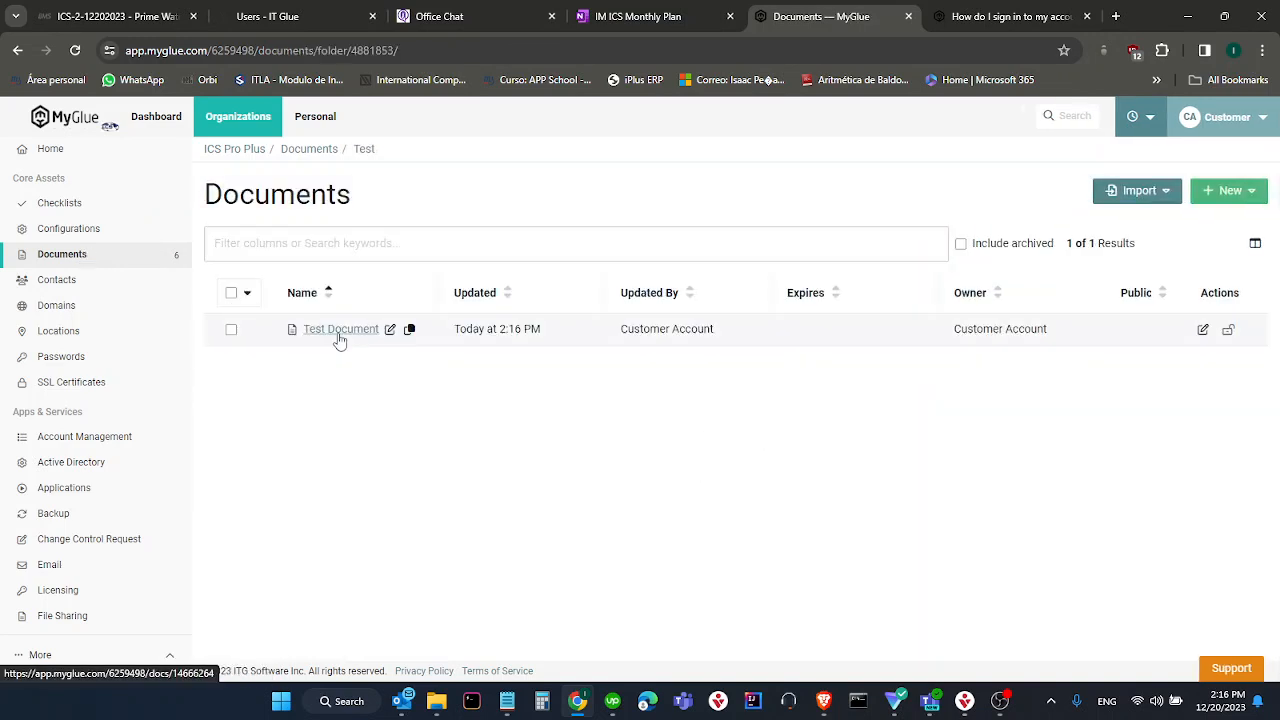
pyautogui.click(350, 338)
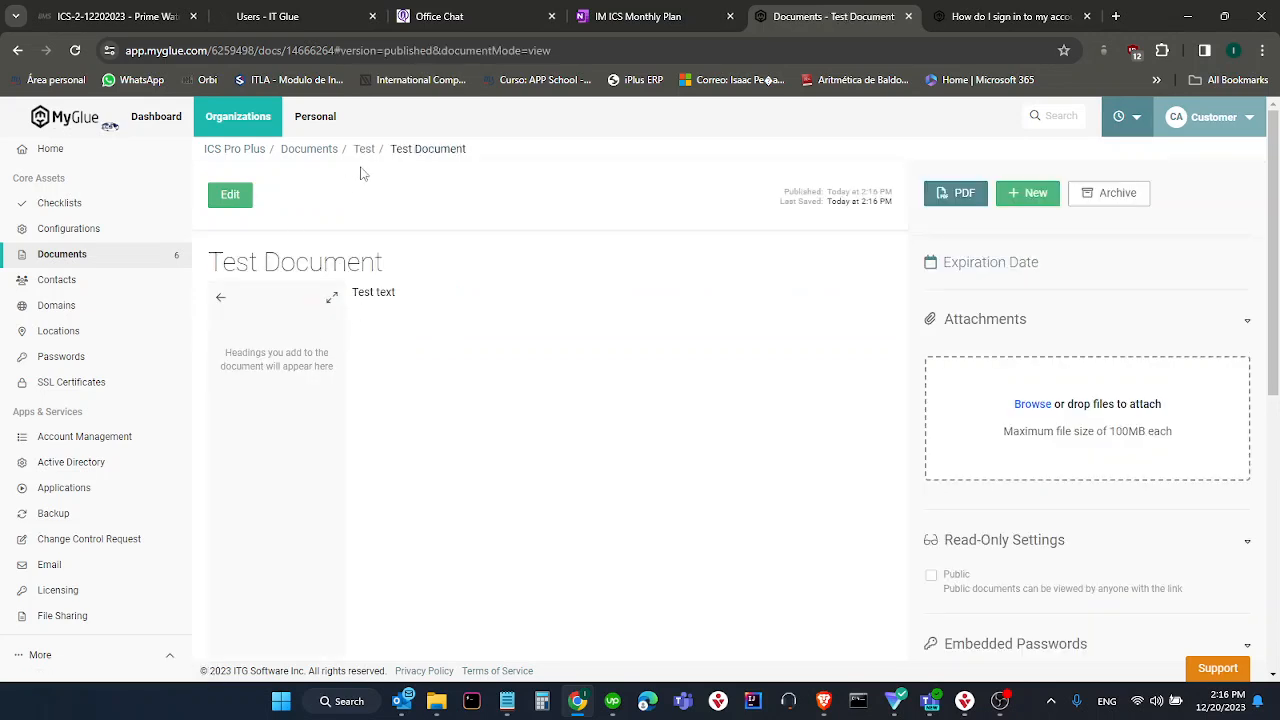
pyautogui.click(84, 279)
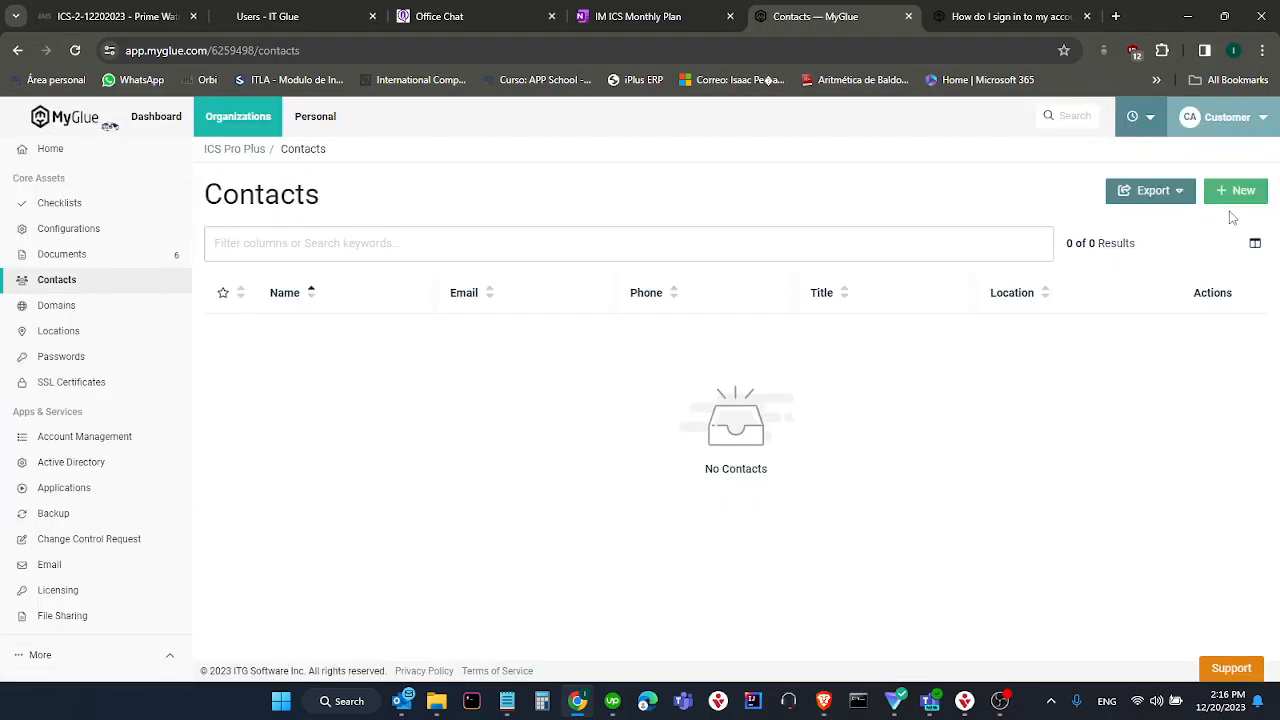
# Start a new contact named Test Contact and fill in its title
pyautogui.click(1243, 192)
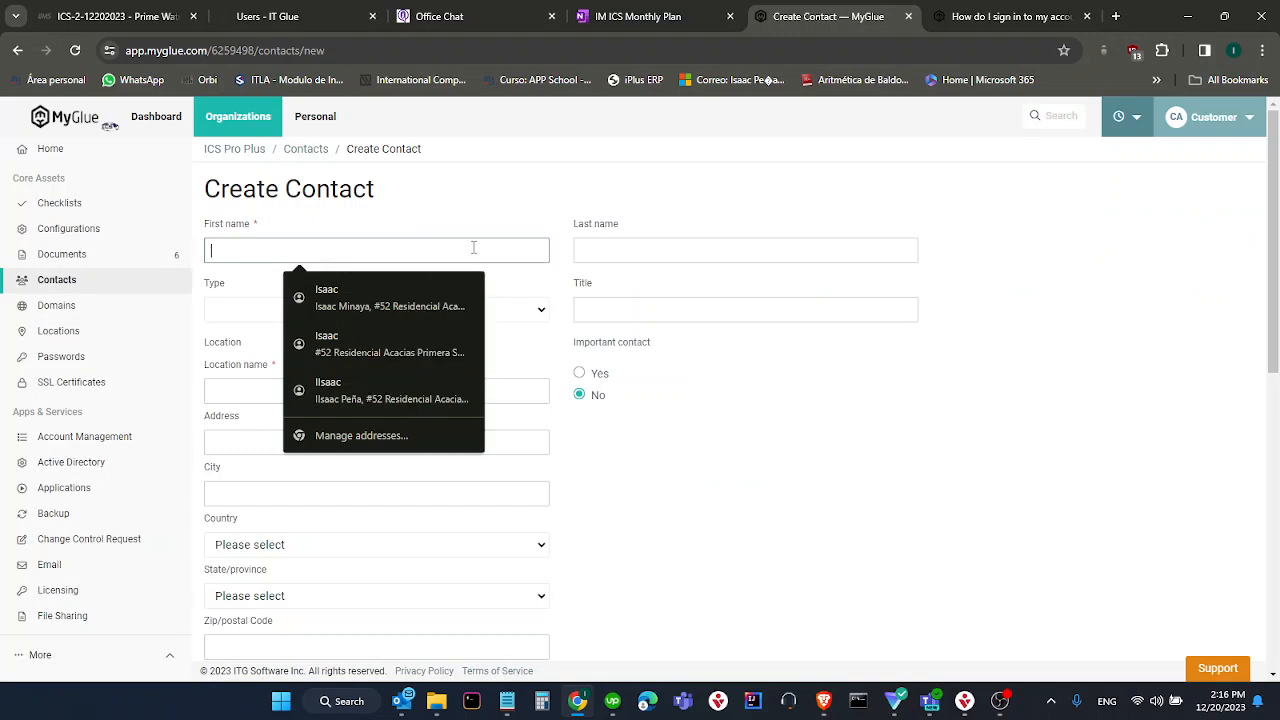
pyautogui.write('Test')
pyautogui.click(616, 252)
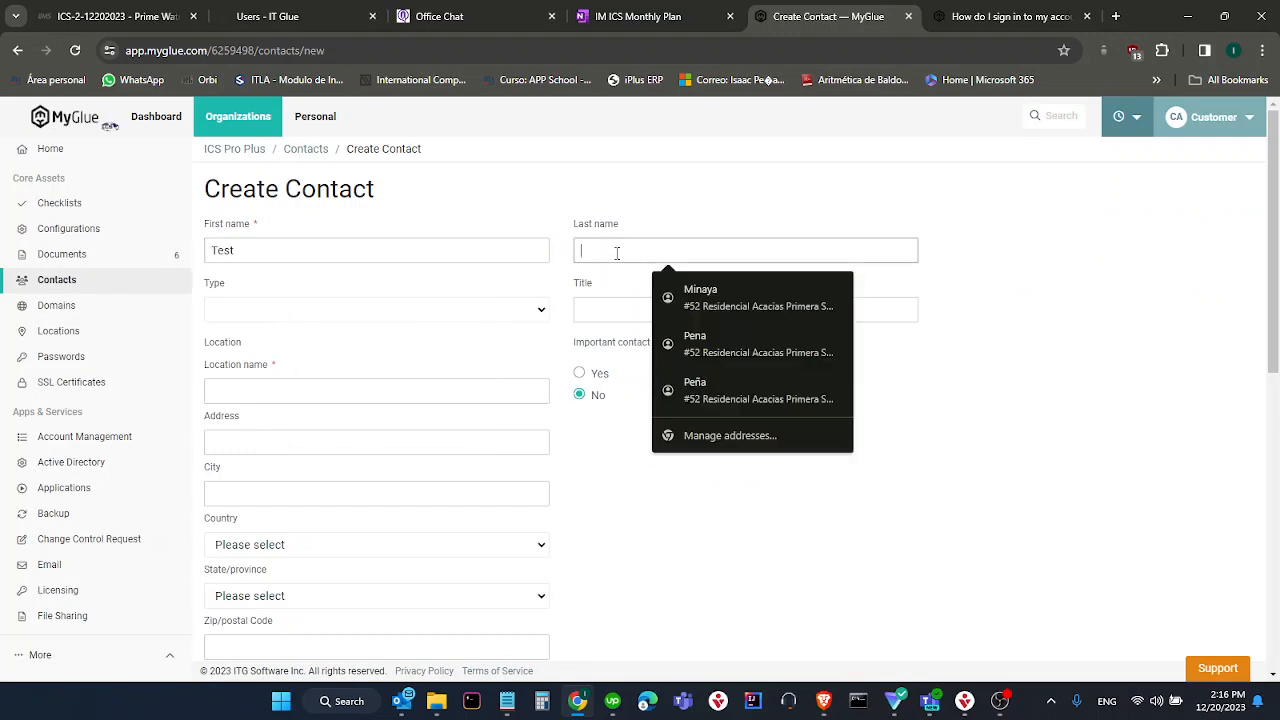
pyautogui.write('Contact')
pyautogui.click(674, 311)
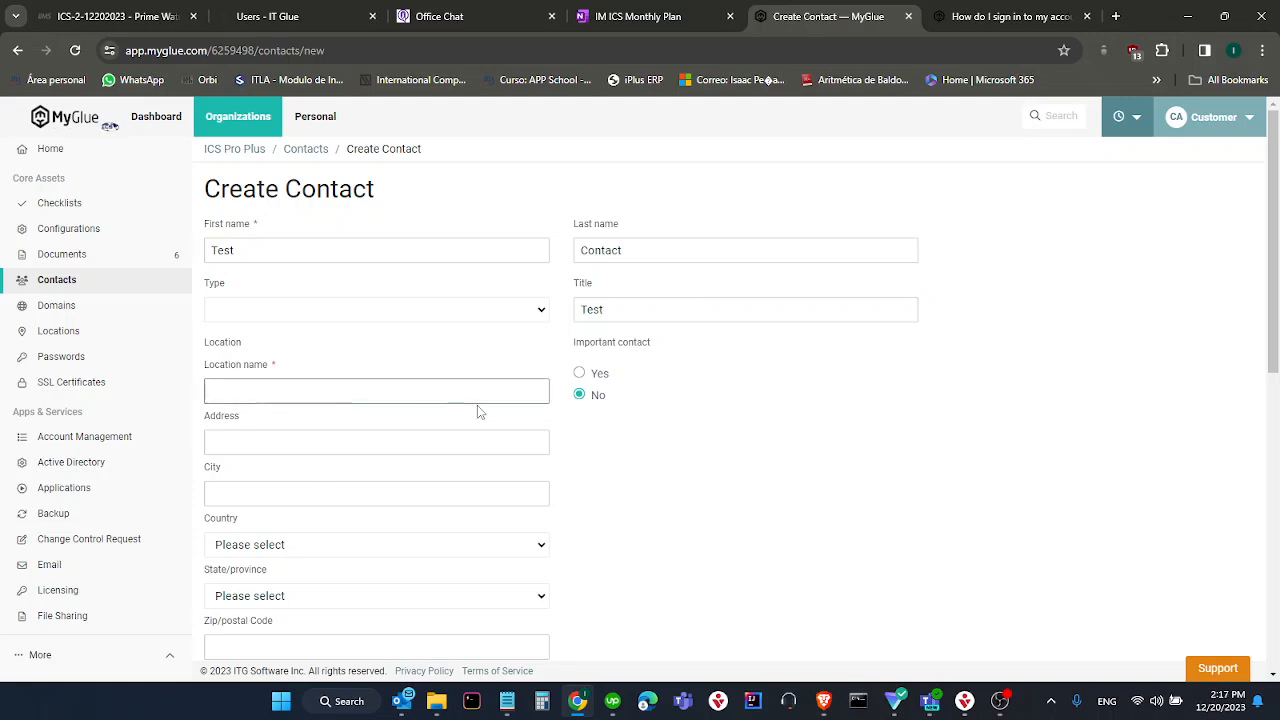
pyautogui.write('Te')
pyautogui.write('Los Angeles')
# Enter the contact's work email address, correcting its typos
pyautogui.scroll(-1, 680, 485)
pyautogui.scroll(-2, 680, 485)
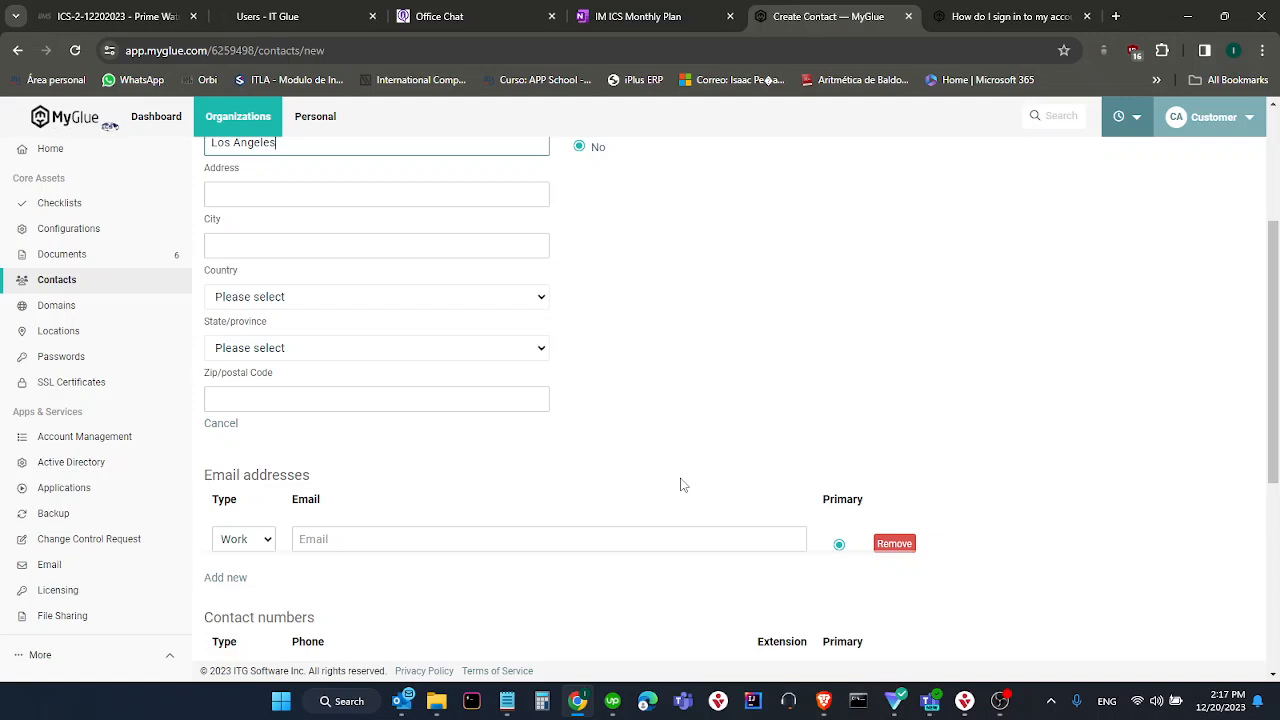
pyautogui.scroll(-2, 680, 485)
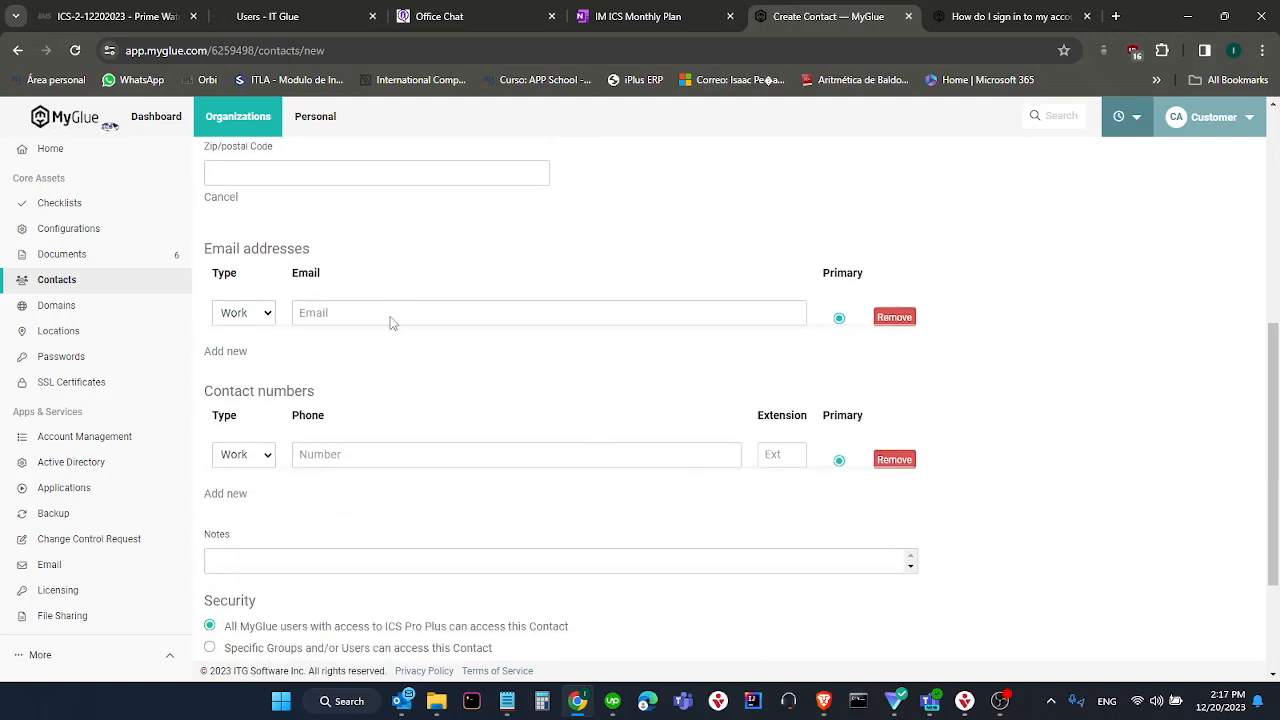
pyautogui.click(328, 318)
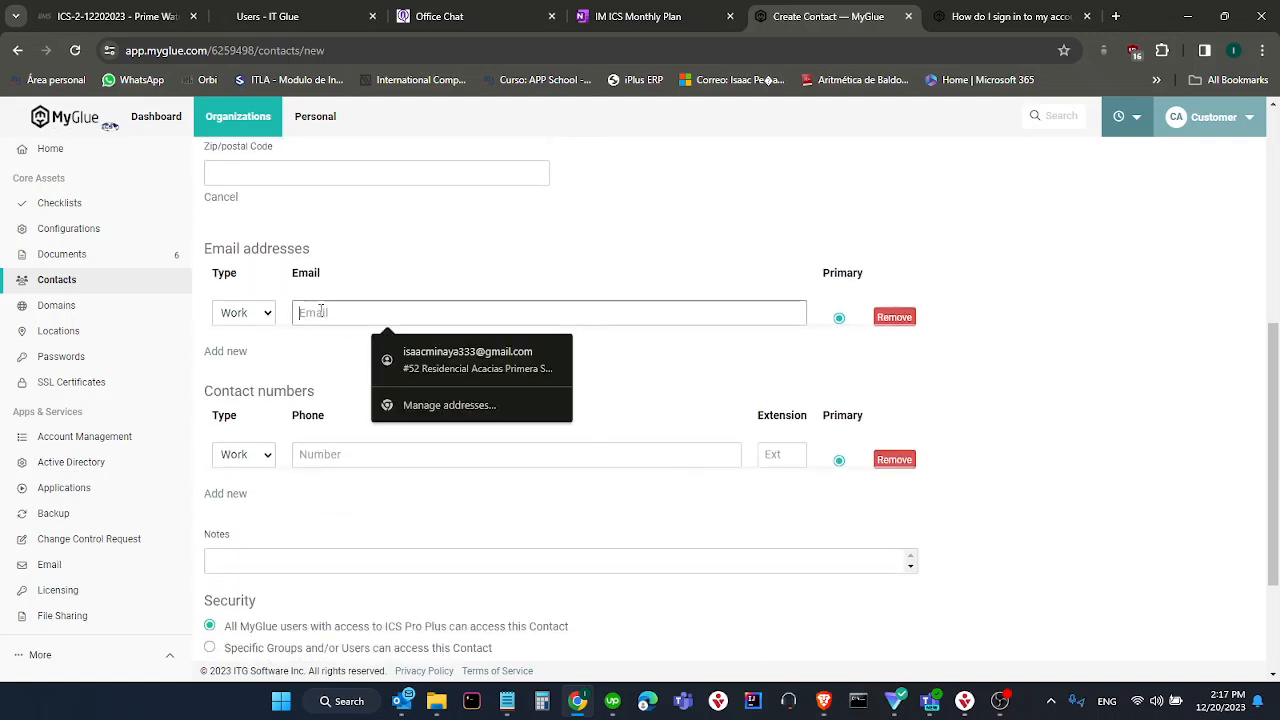
pyautogui.write('test@')
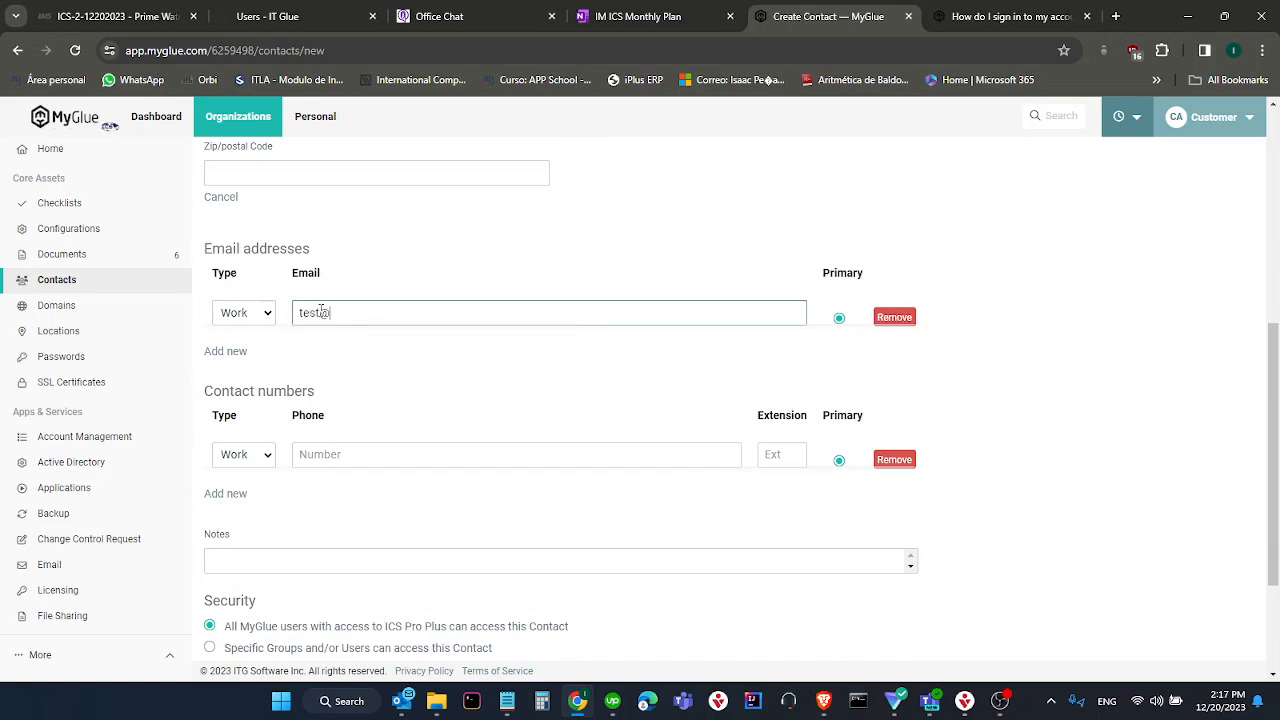
pyautogui.write('test@na.com')
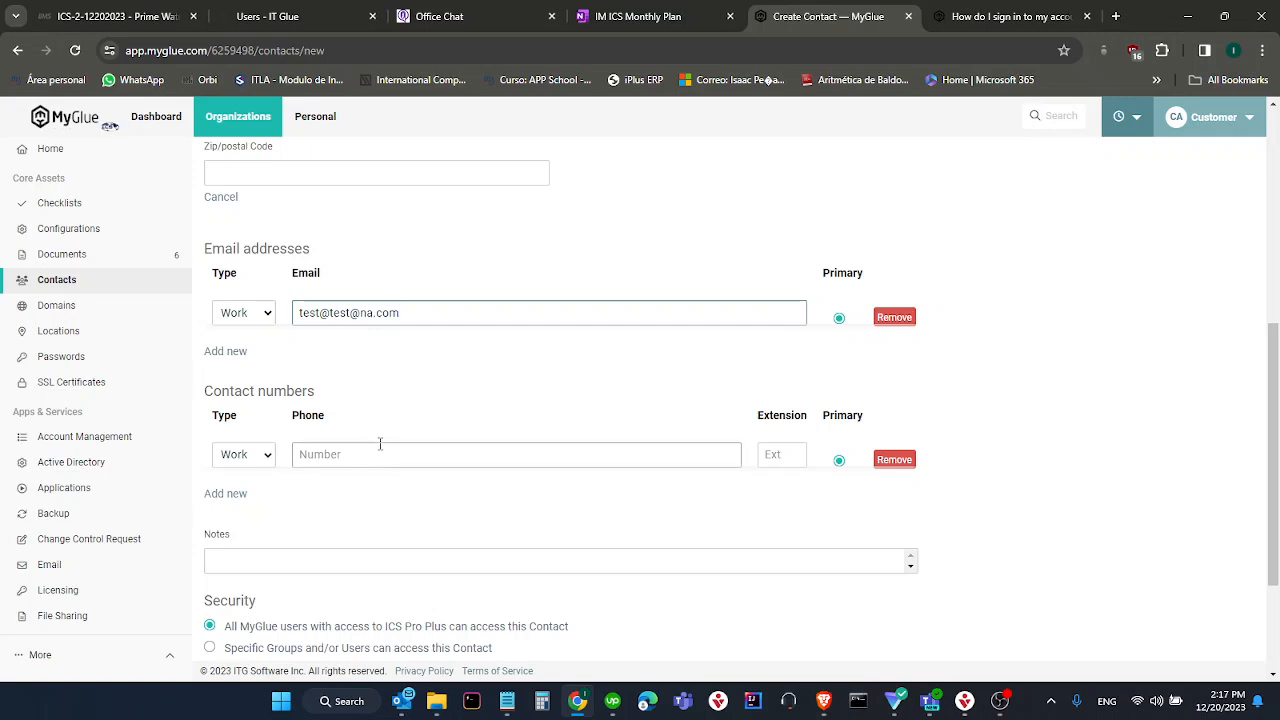
pyautogui.click(325, 313)
pyautogui.press('Delete')
pyautogui.write('.')
# Enter the work phone number and keep Security access set to All MyGlue users
pyautogui.click(316, 454)
pyautogui.write('5555555555')
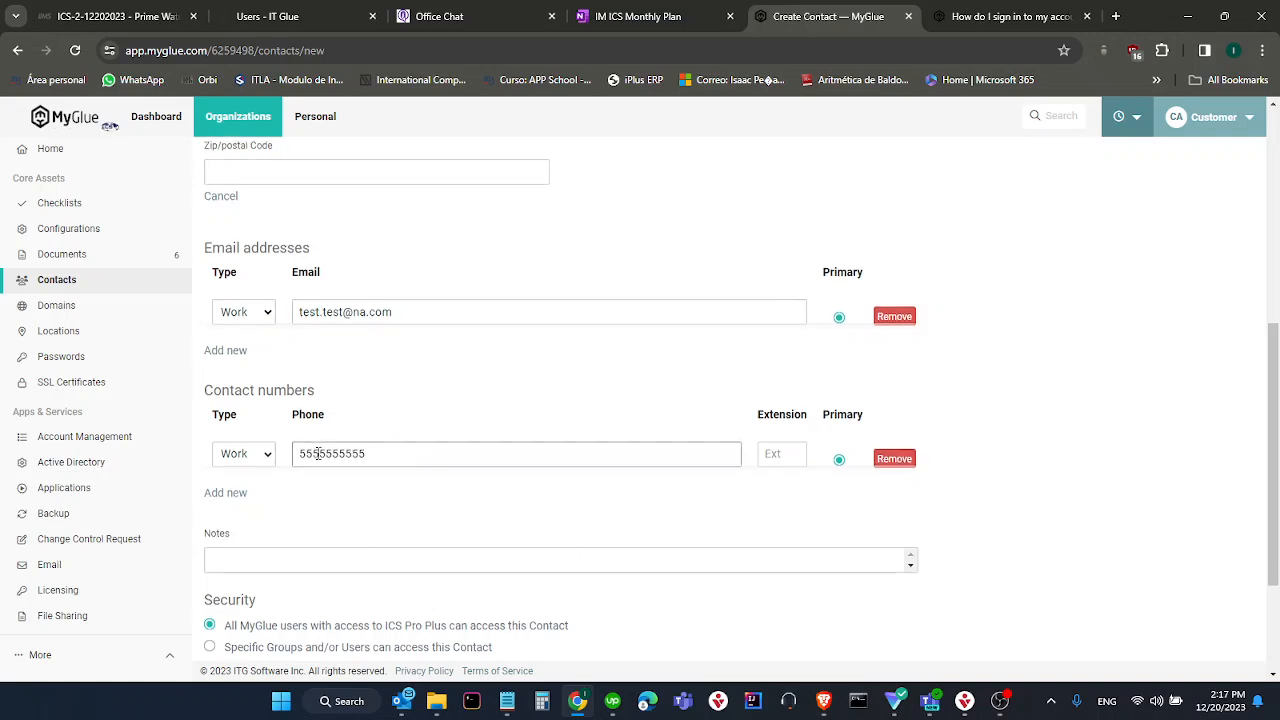
pyautogui.scroll(-3, 330, 452)
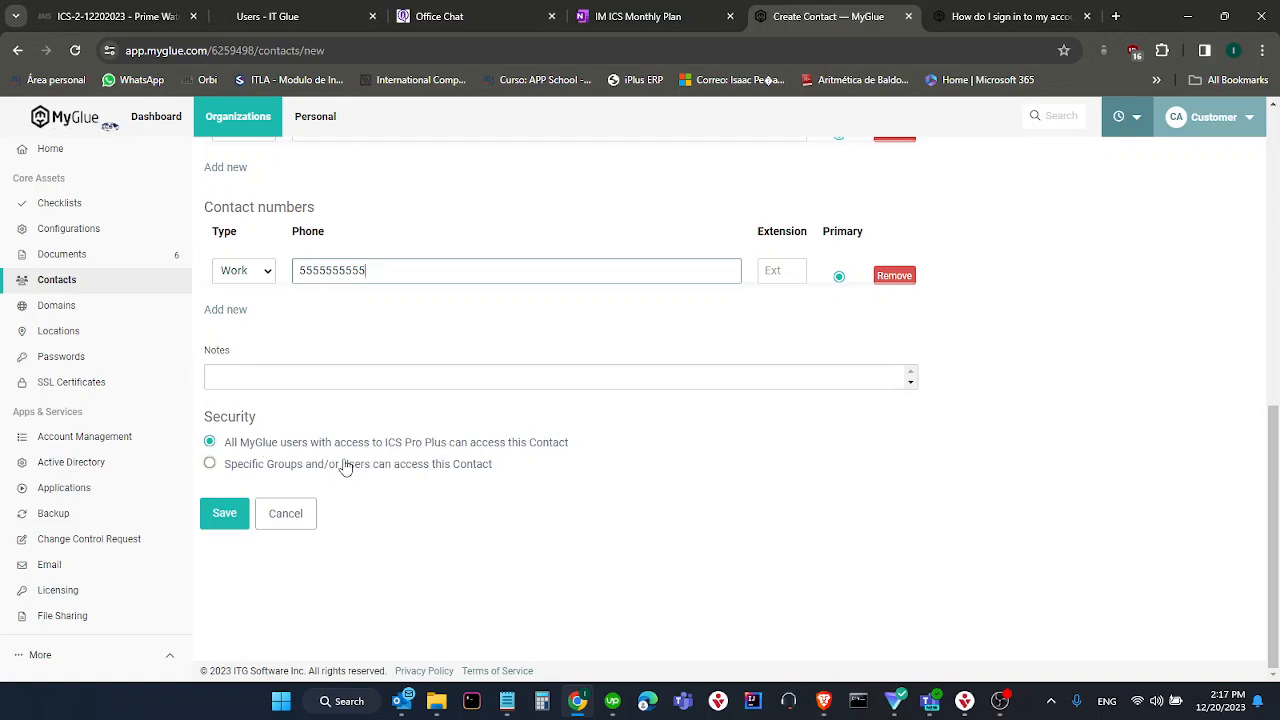
pyautogui.click(210, 464)
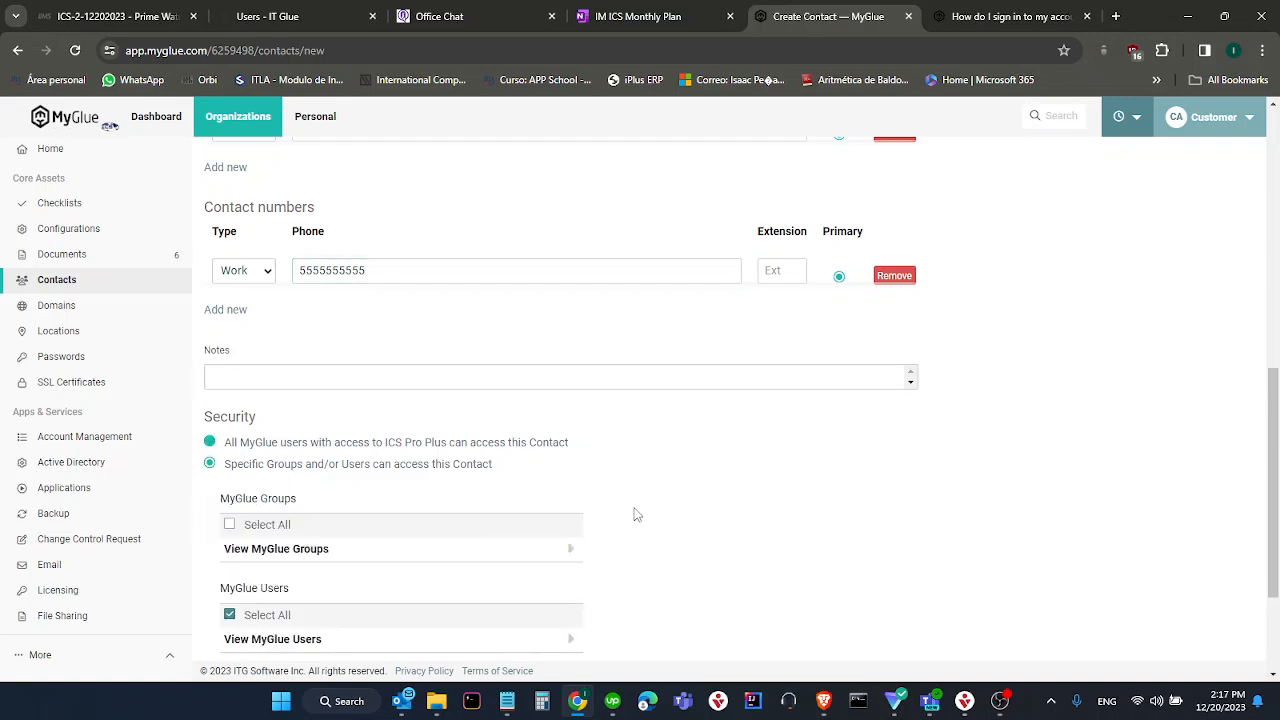
pyautogui.scroll(-2, 757, 541)
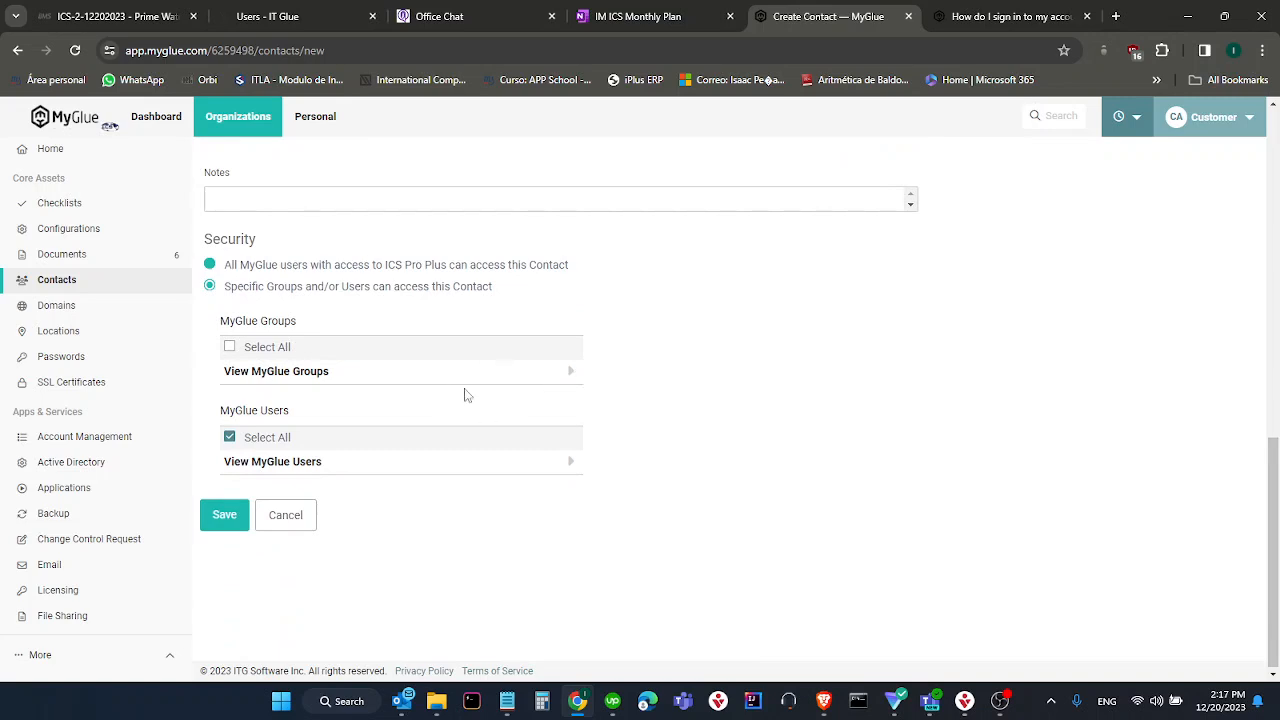
pyautogui.click(211, 265)
pyautogui.click(209, 265)
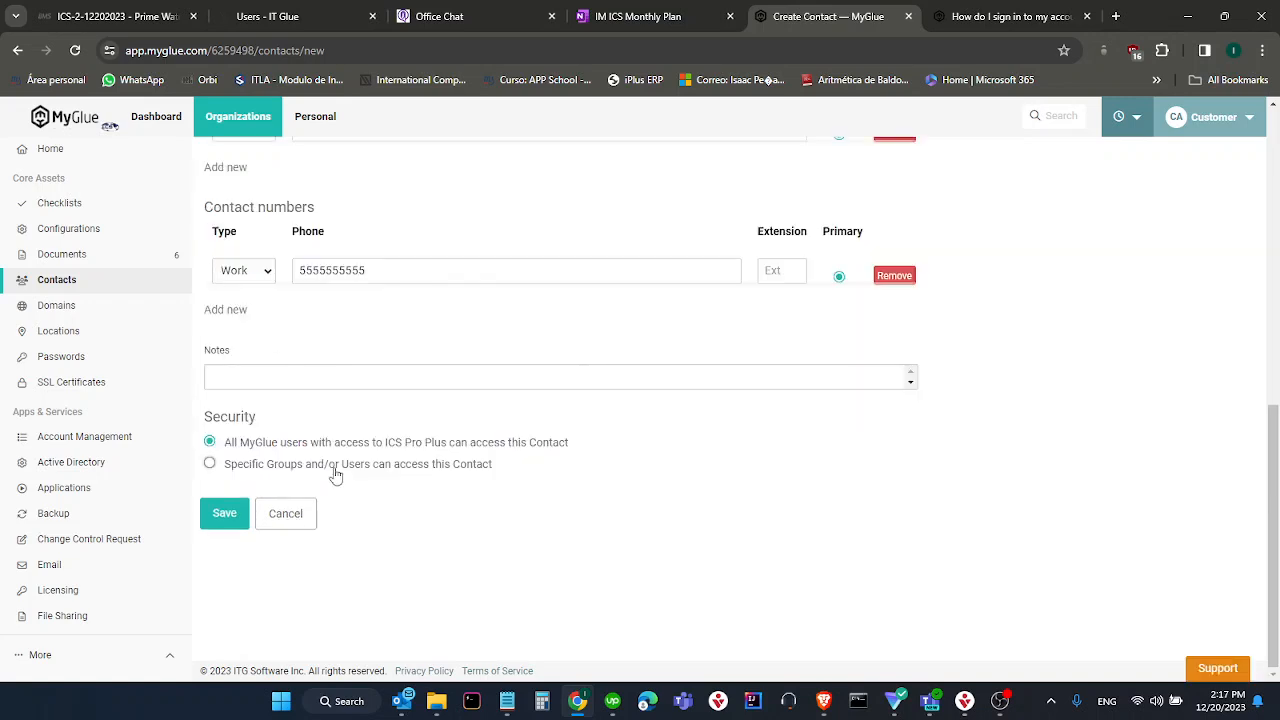
# Save the Test Contact, then go to the Passwords page
pyautogui.click(233, 516)
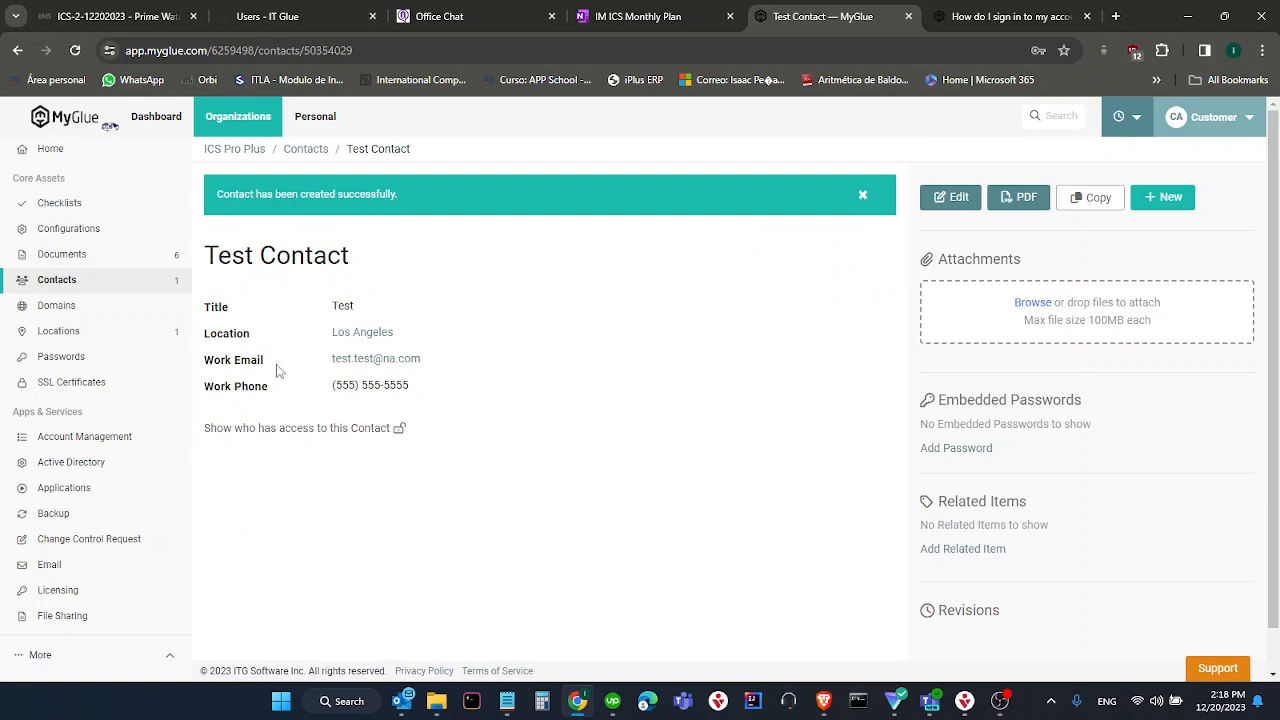
pyautogui.click(128, 362)
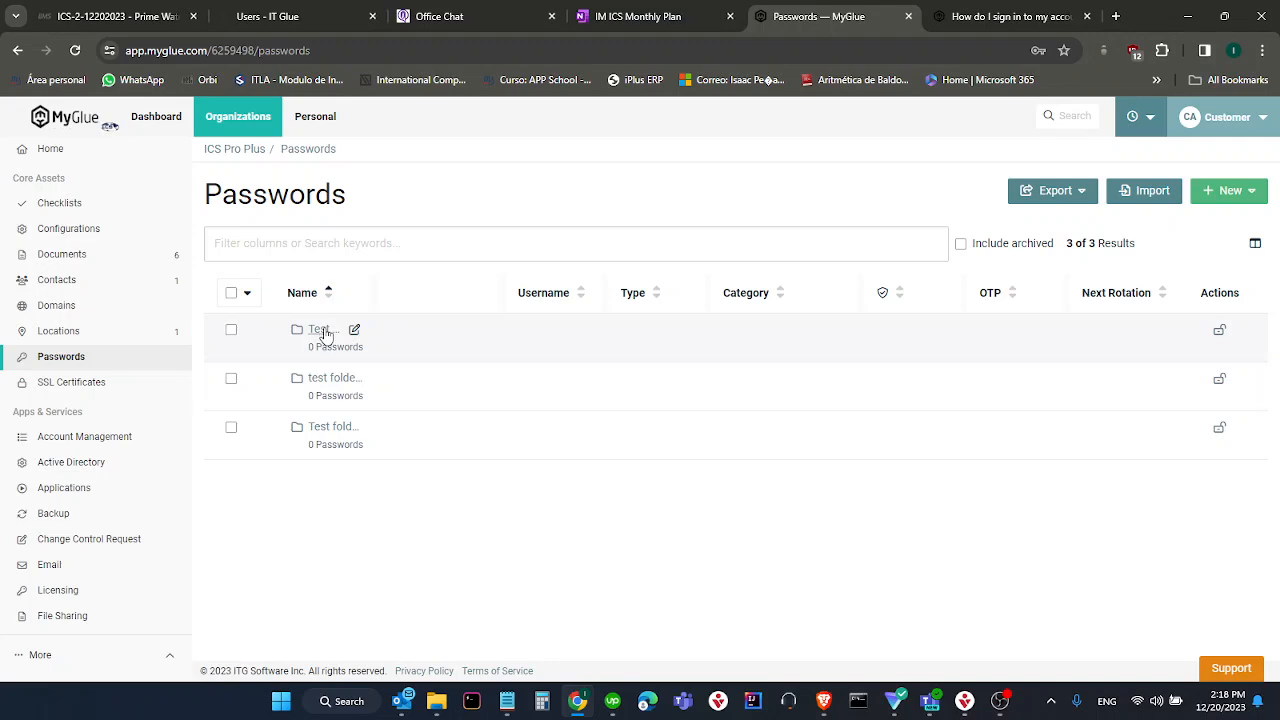
# In Test Folder, start a new password named Test and replace the autofilled password value
pyautogui.click(322, 331)
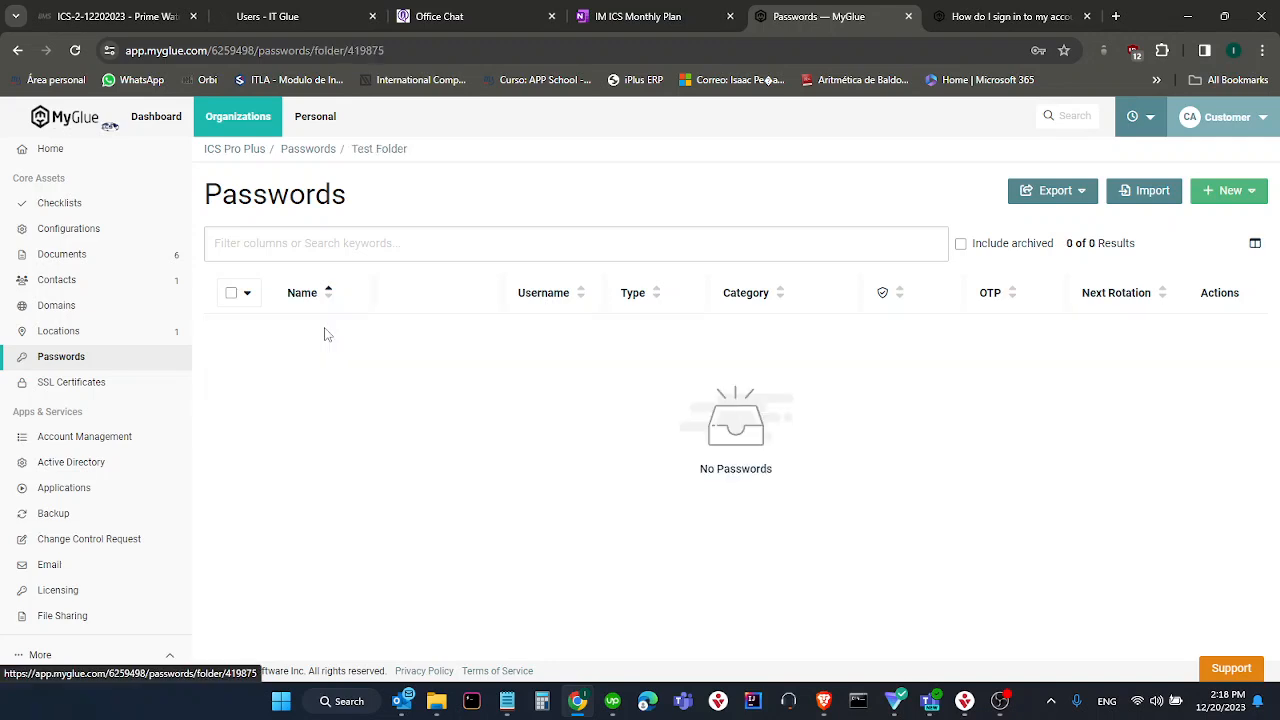
pyautogui.click(1208, 200)
pyautogui.click(1241, 223)
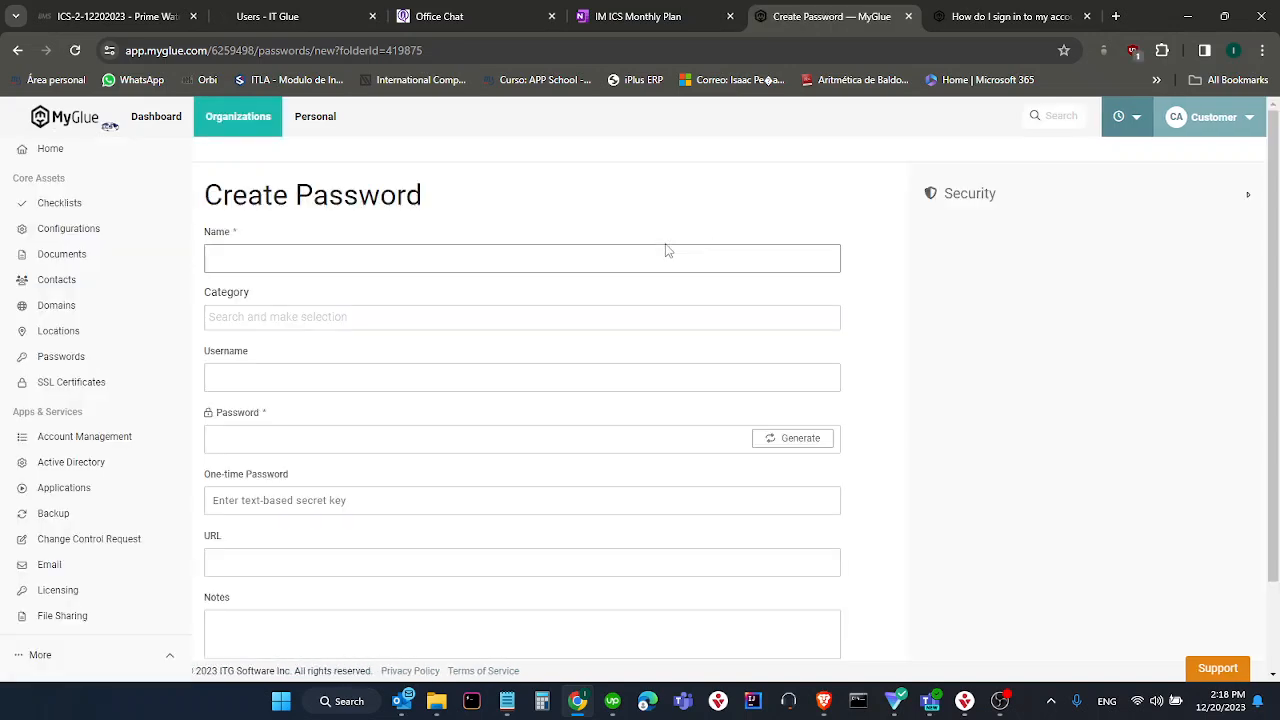
pyautogui.click(357, 256)
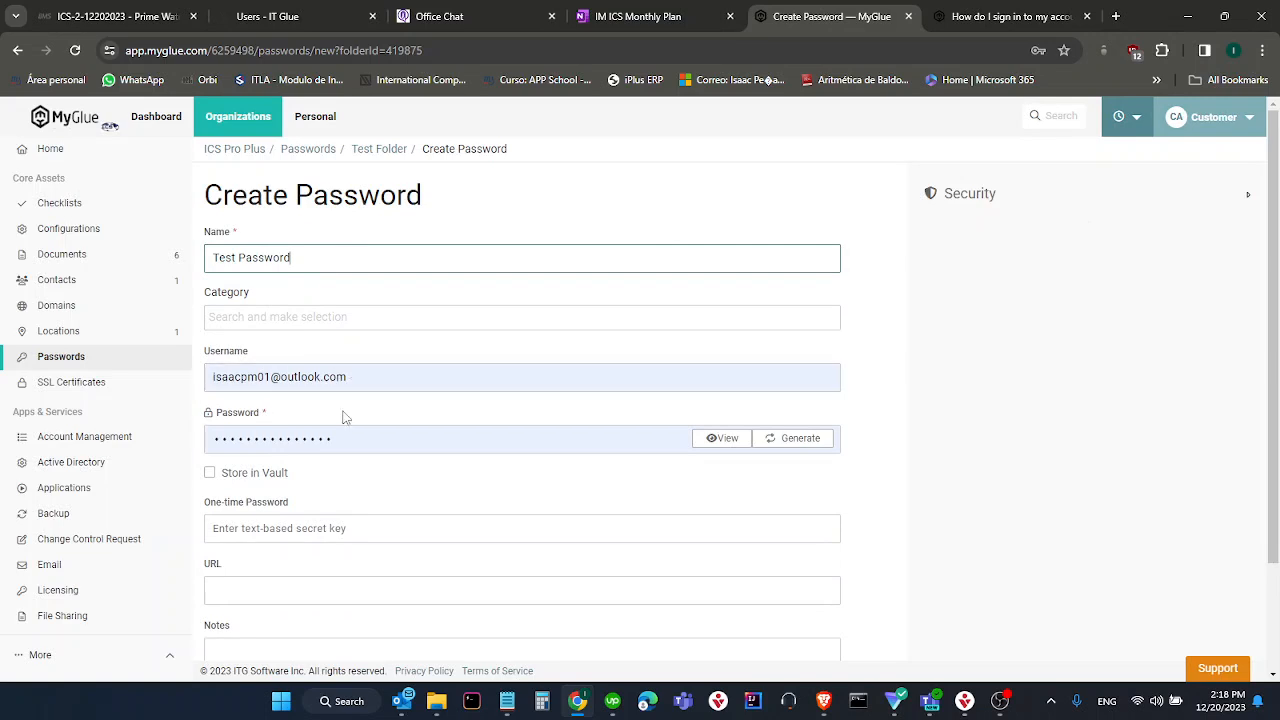
pyautogui.moveTo(346, 438); pyautogui.dragTo(134, 450)
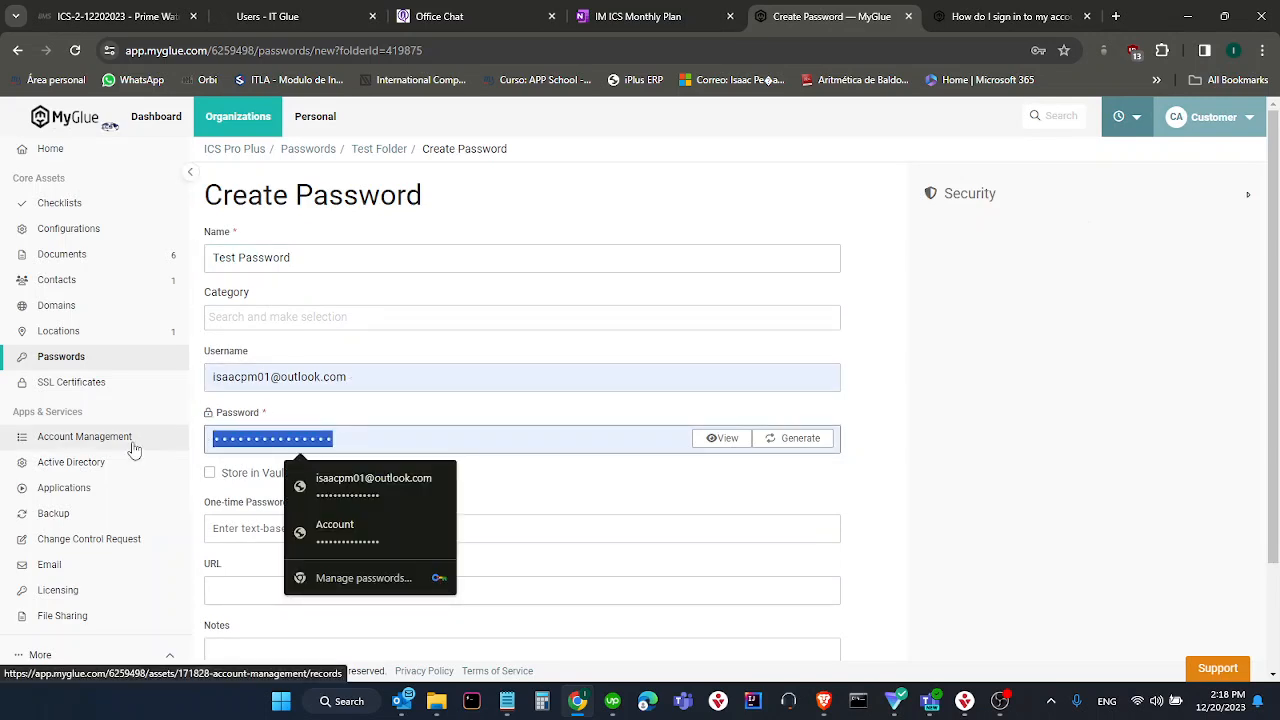
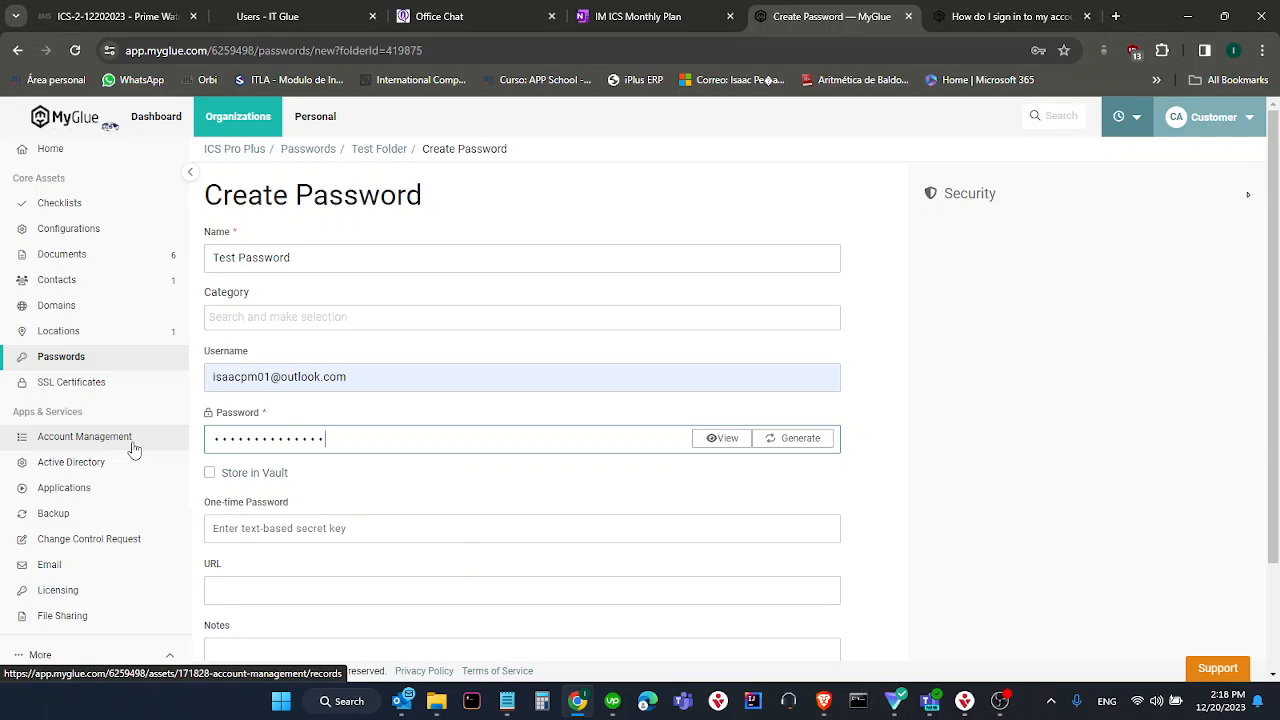
# Write the note 'This is the best buy password' in the Notes field
pyautogui.scroll(-2, 482, 487)
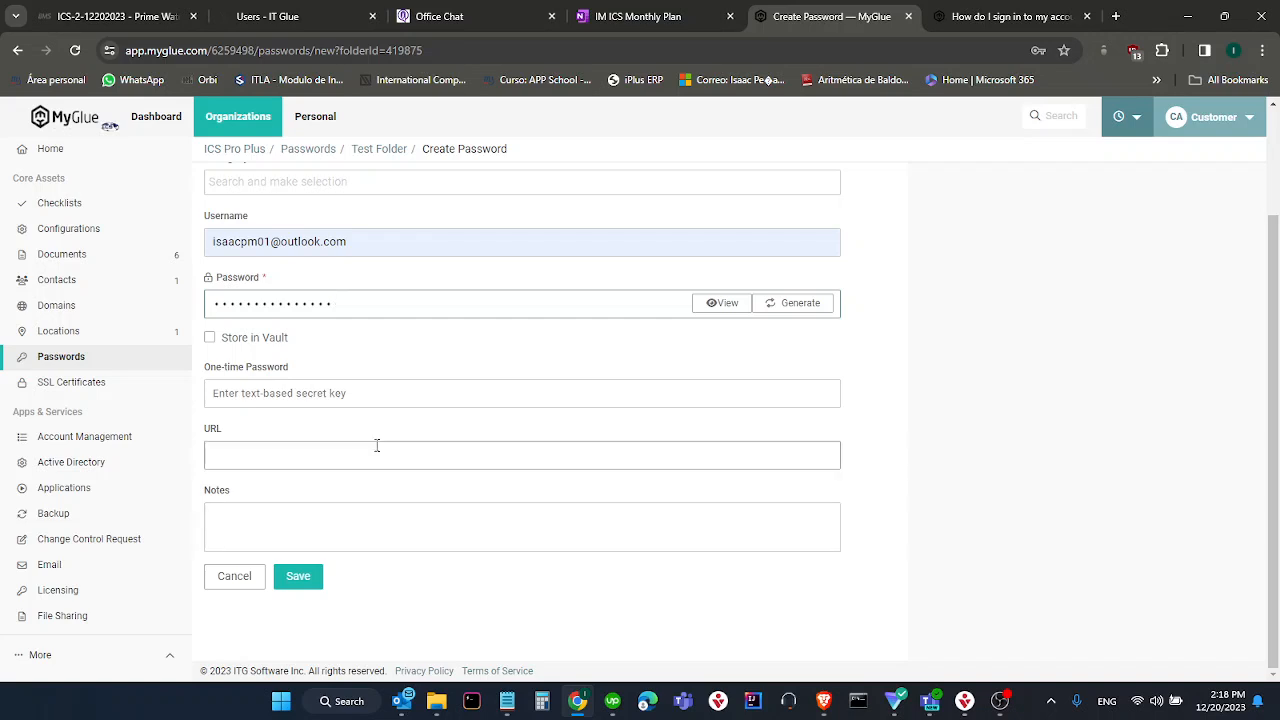
pyautogui.click(355, 522)
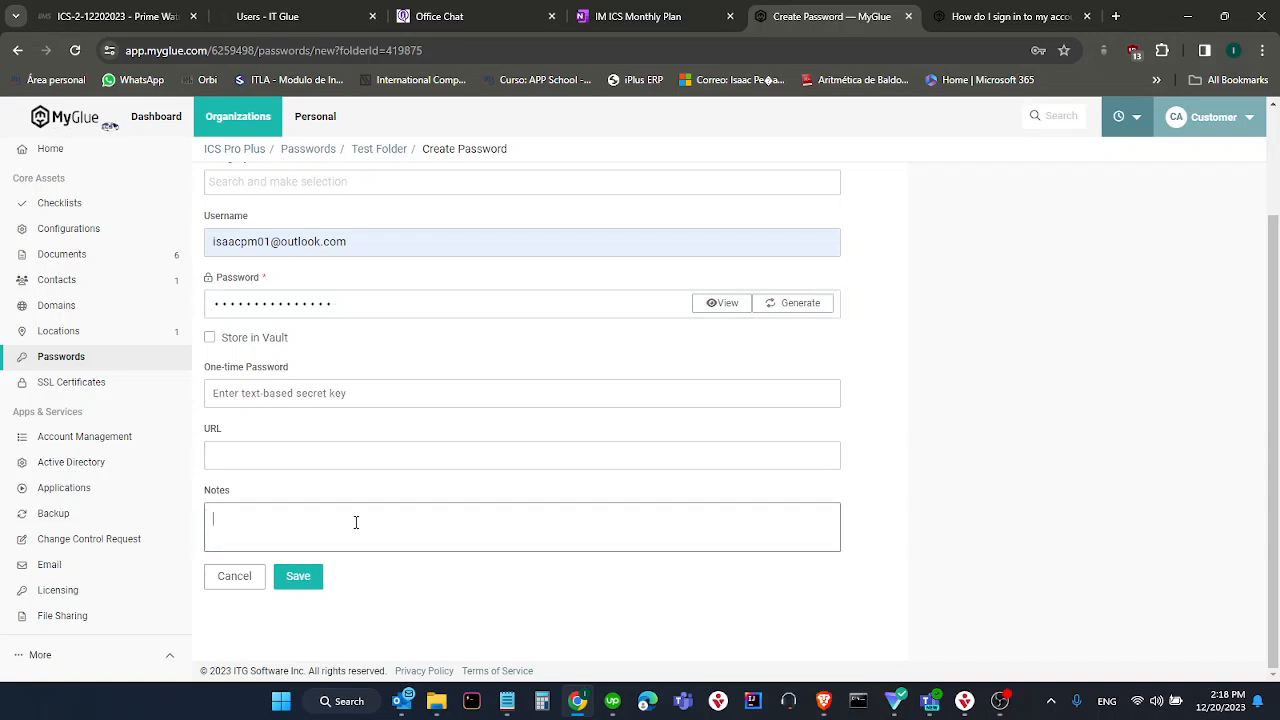
pyautogui.click(374, 459)
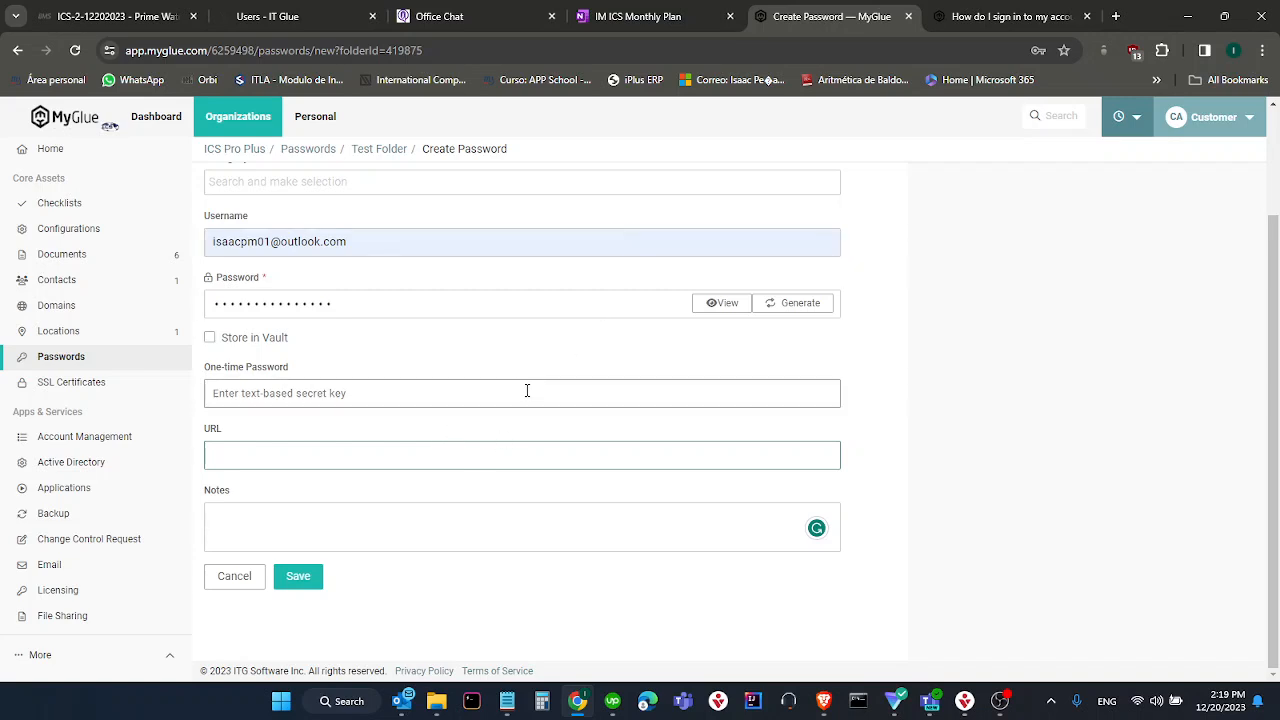
pyautogui.click(385, 513)
pyautogui.write('This is the best buy password')
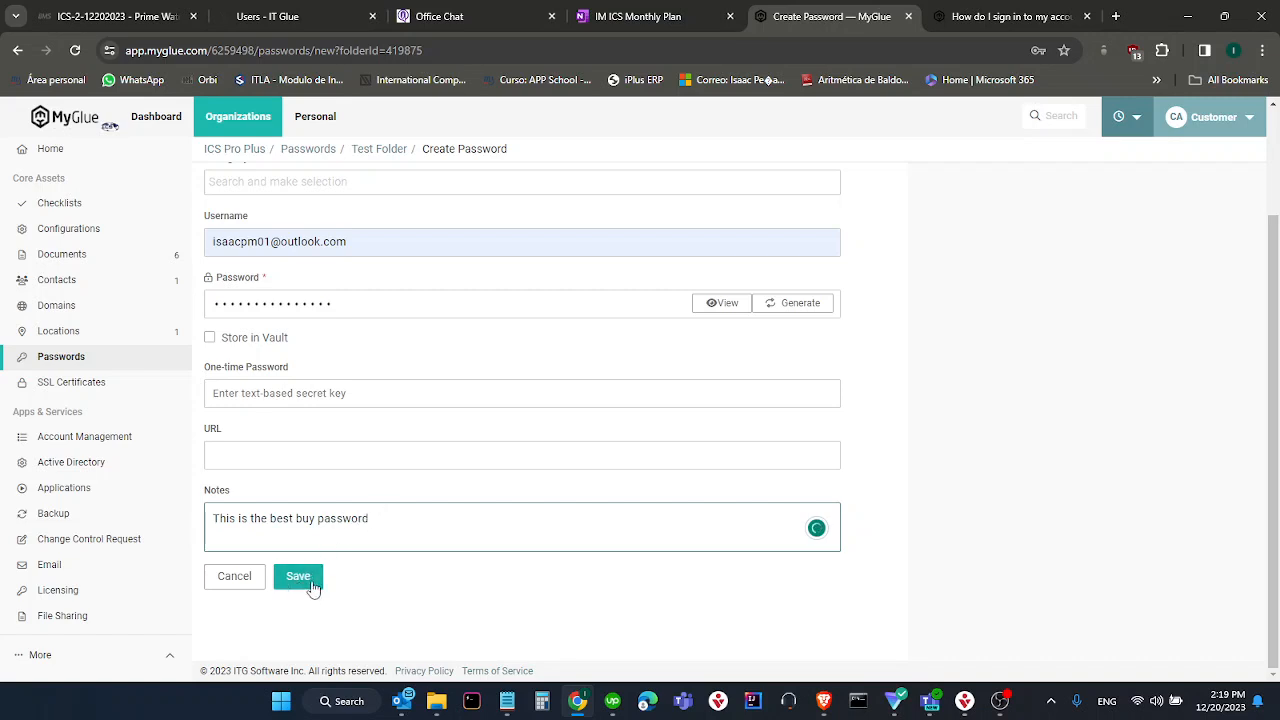
# Save Test Password, dismiss the browser prompt, and confirm it is listed in Test Folder
pyautogui.click(311, 582)
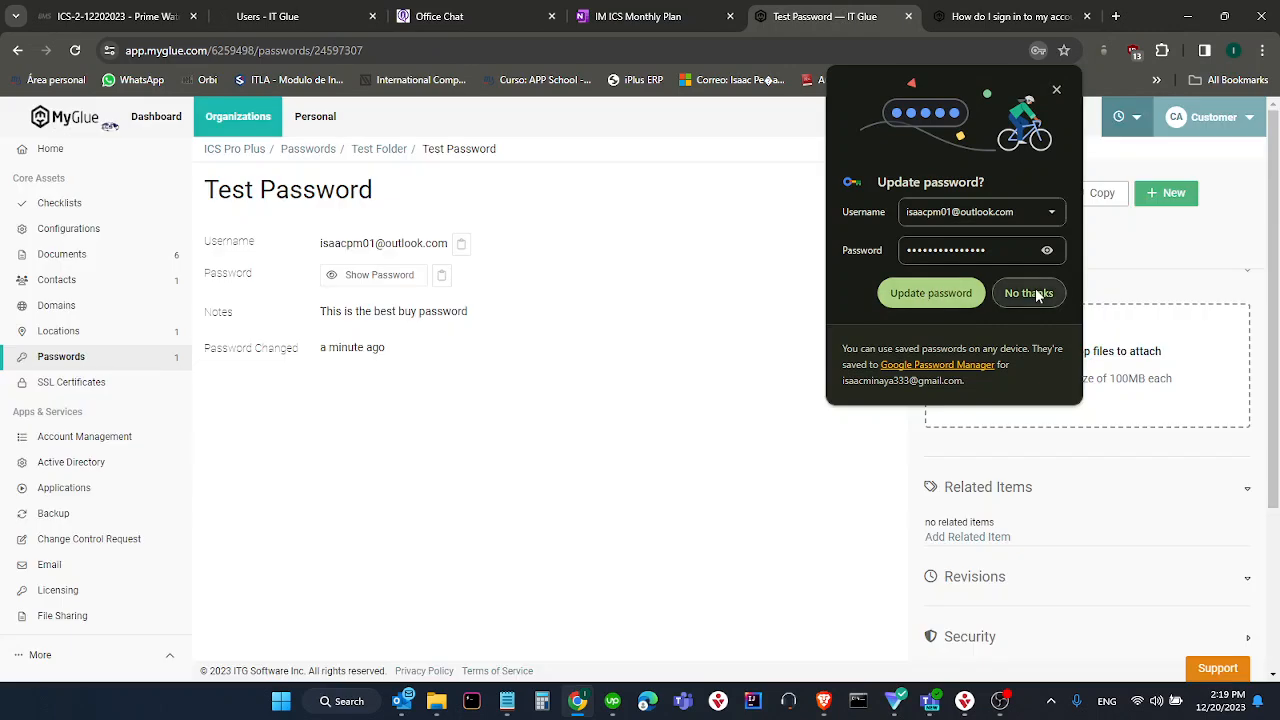
pyautogui.click(1027, 292)
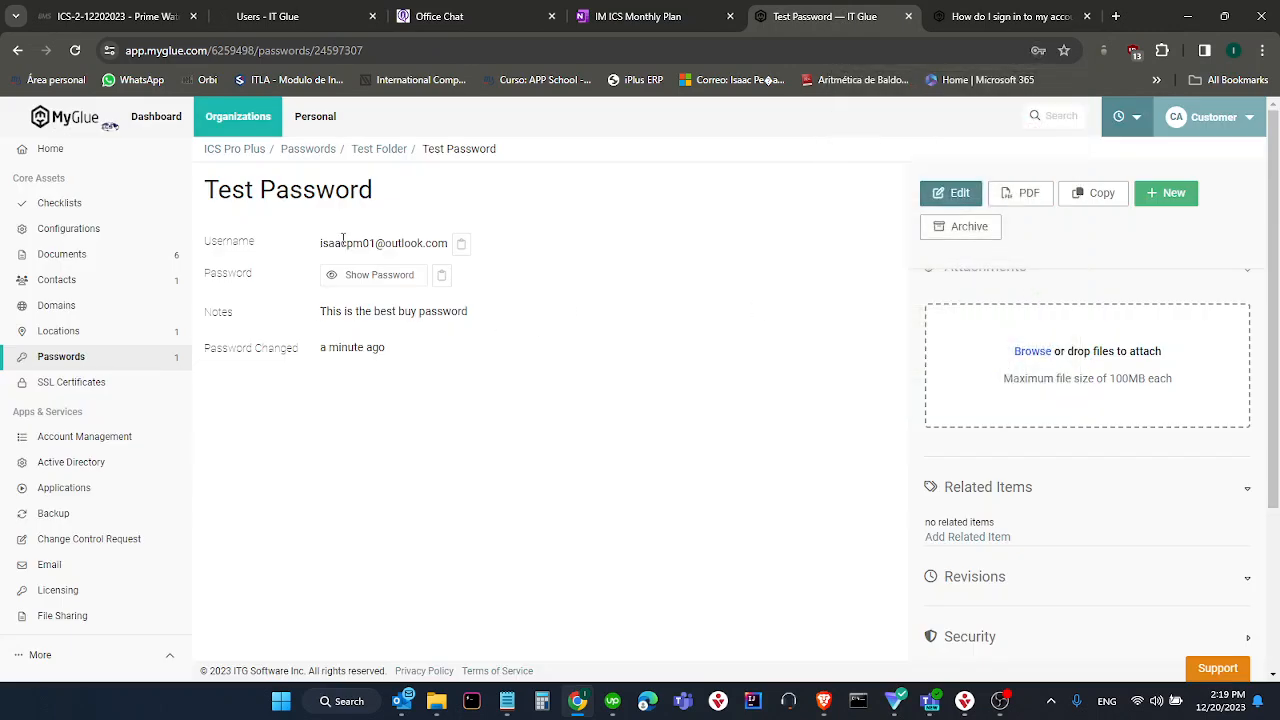
pyautogui.click(72, 368)
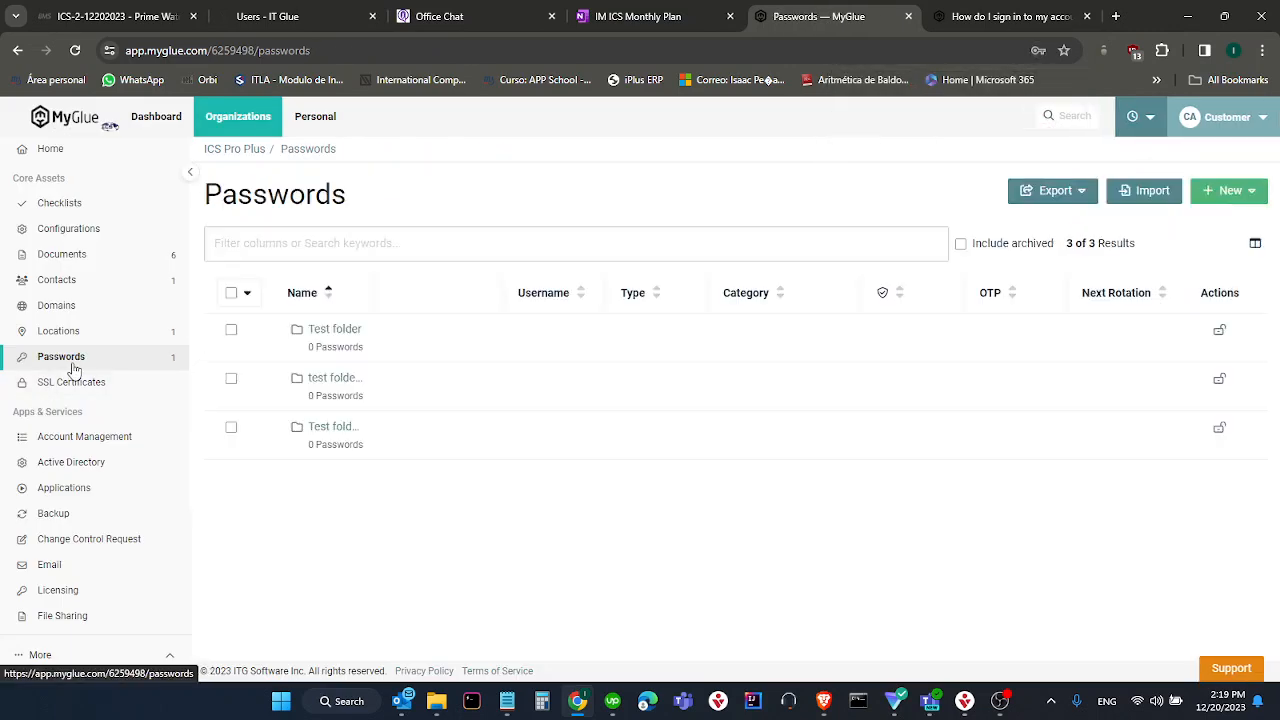
pyautogui.click(354, 330)
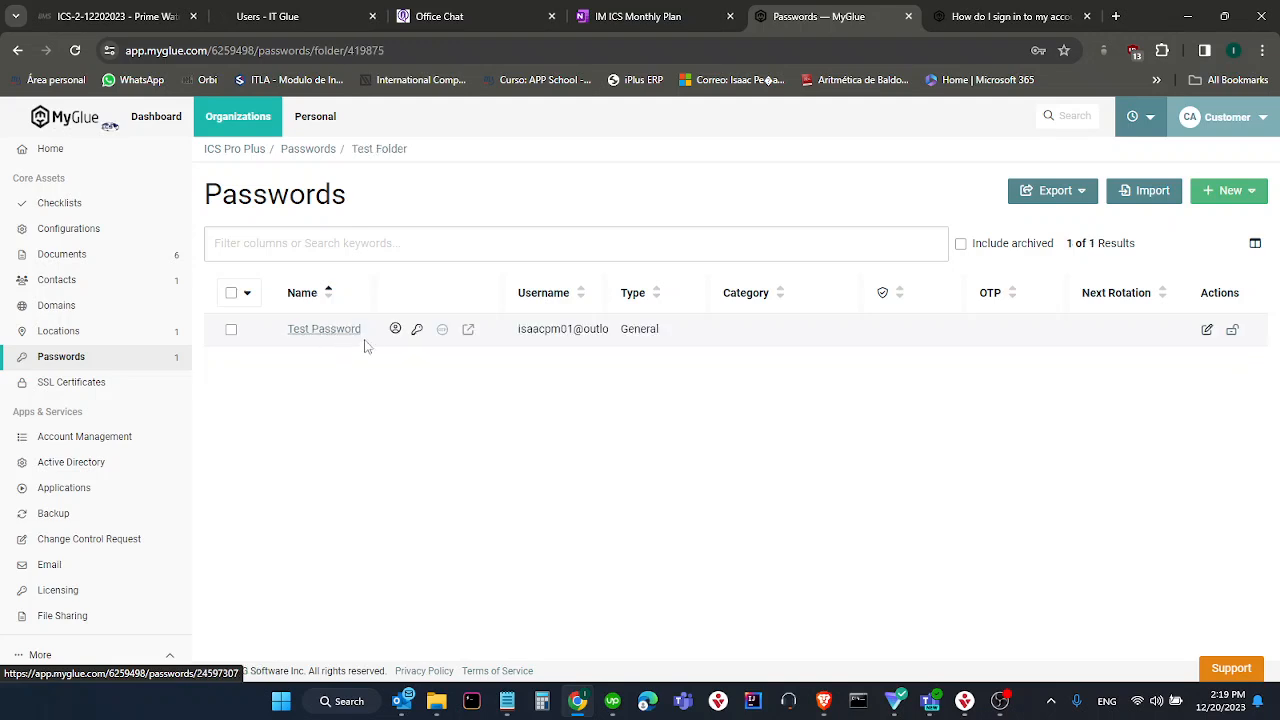
pyautogui.click(340, 337)
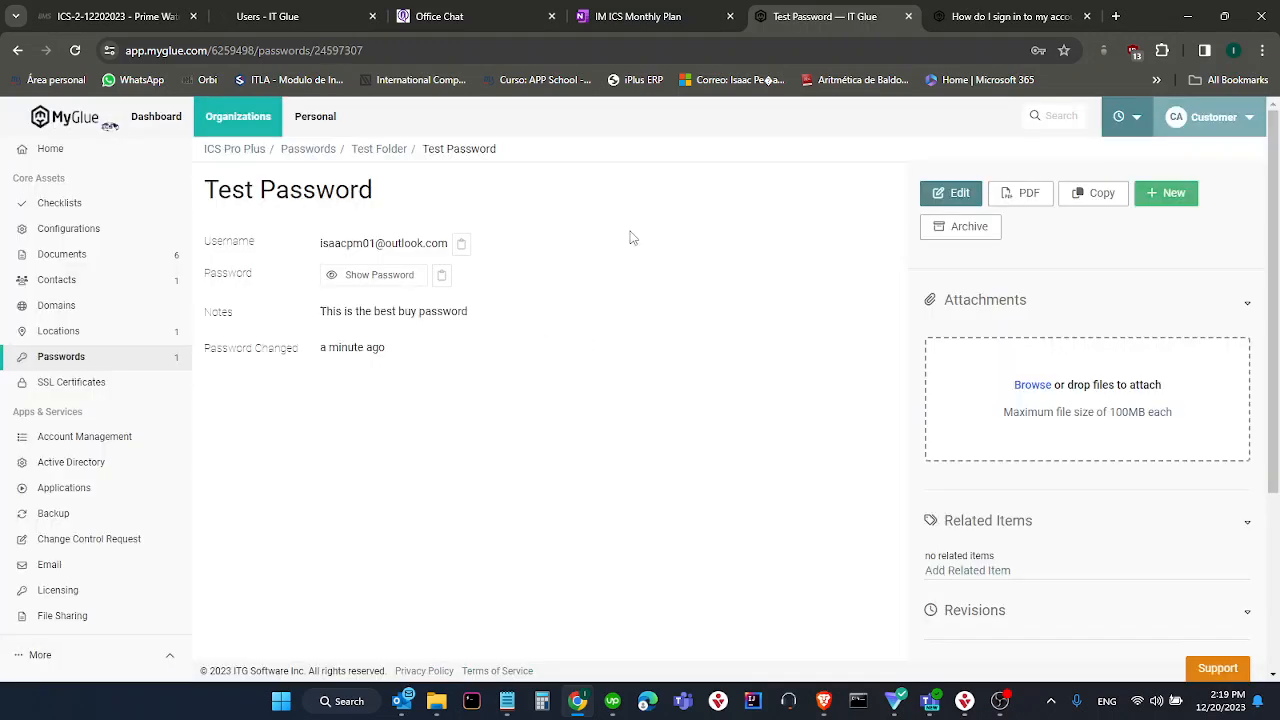
pyautogui.click(1249, 121)
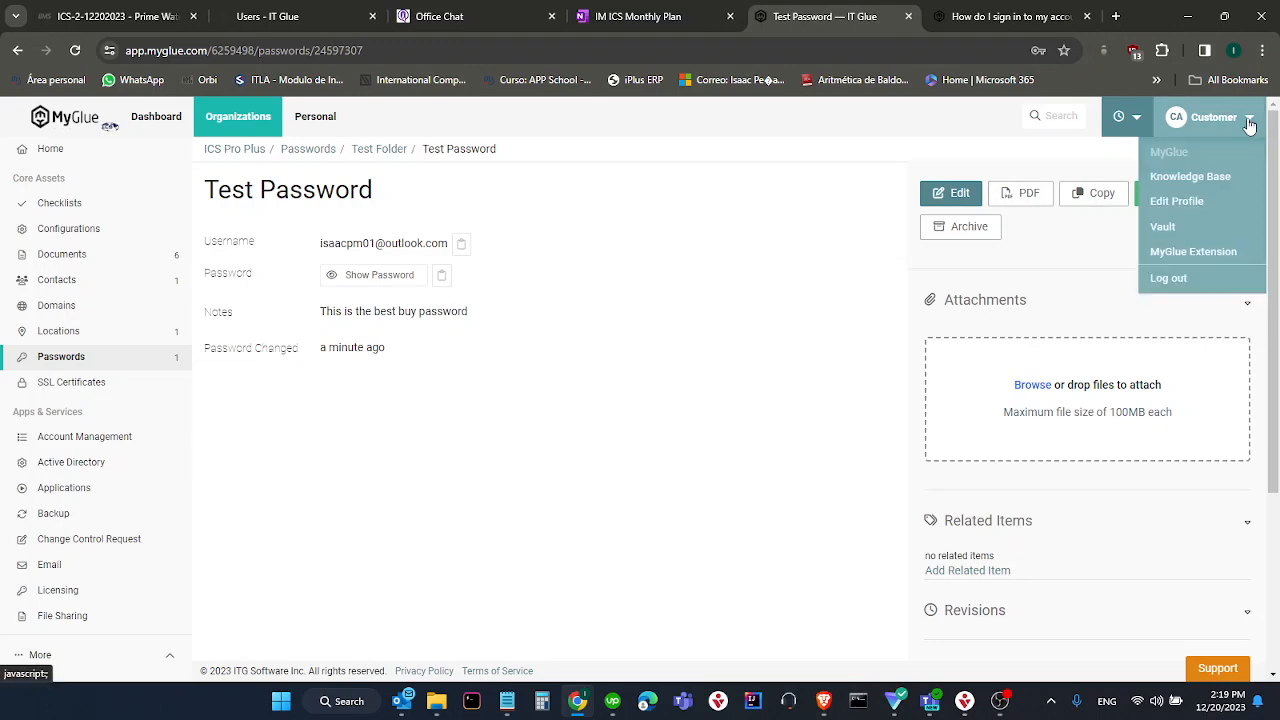
# Save the user profile unchanged from Edit Profile, then switch to the screen recorder
pyautogui.click(1176, 201)
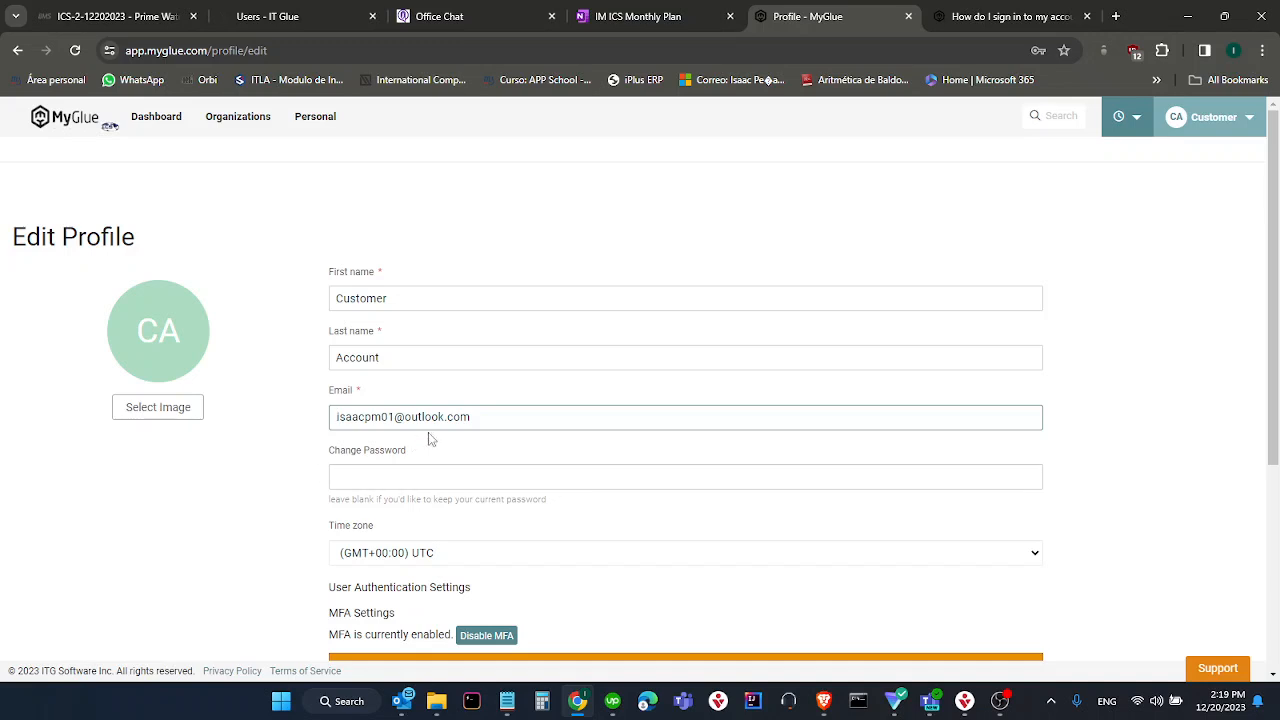
pyautogui.scroll(-2, 330, 500)
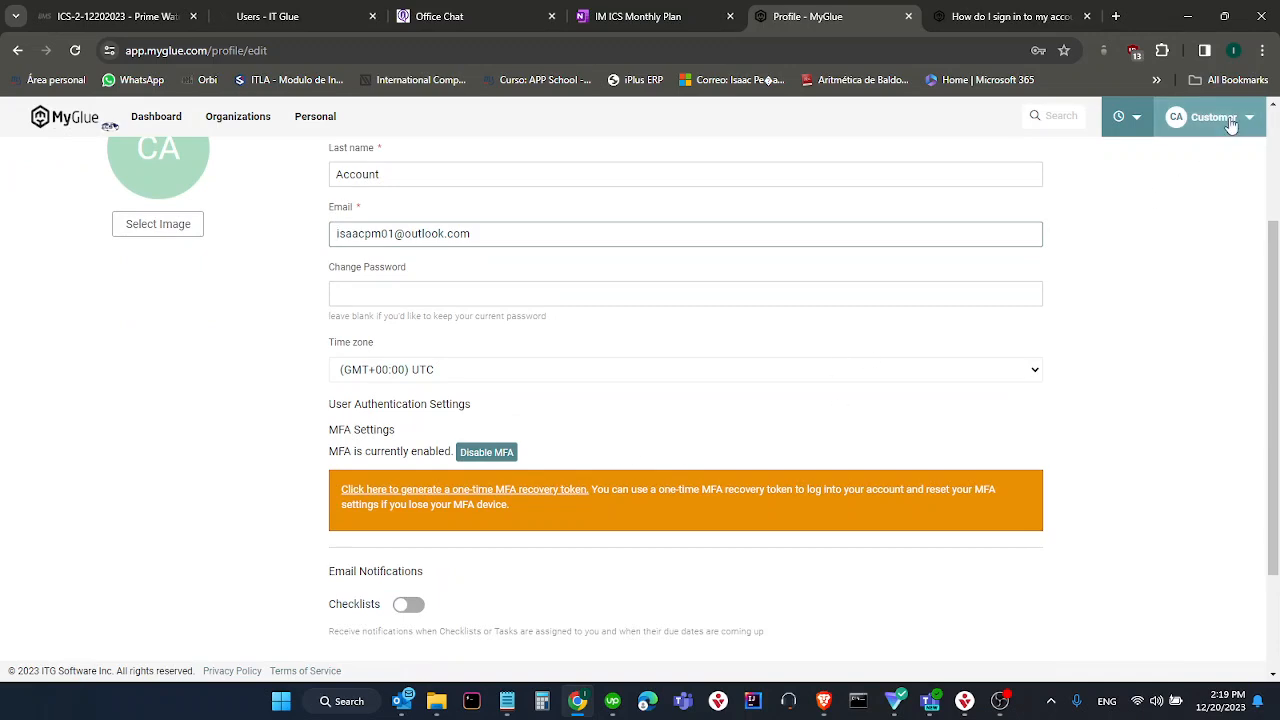
pyautogui.scroll(-2, 826, 420)
pyautogui.scroll(4, 824, 414)
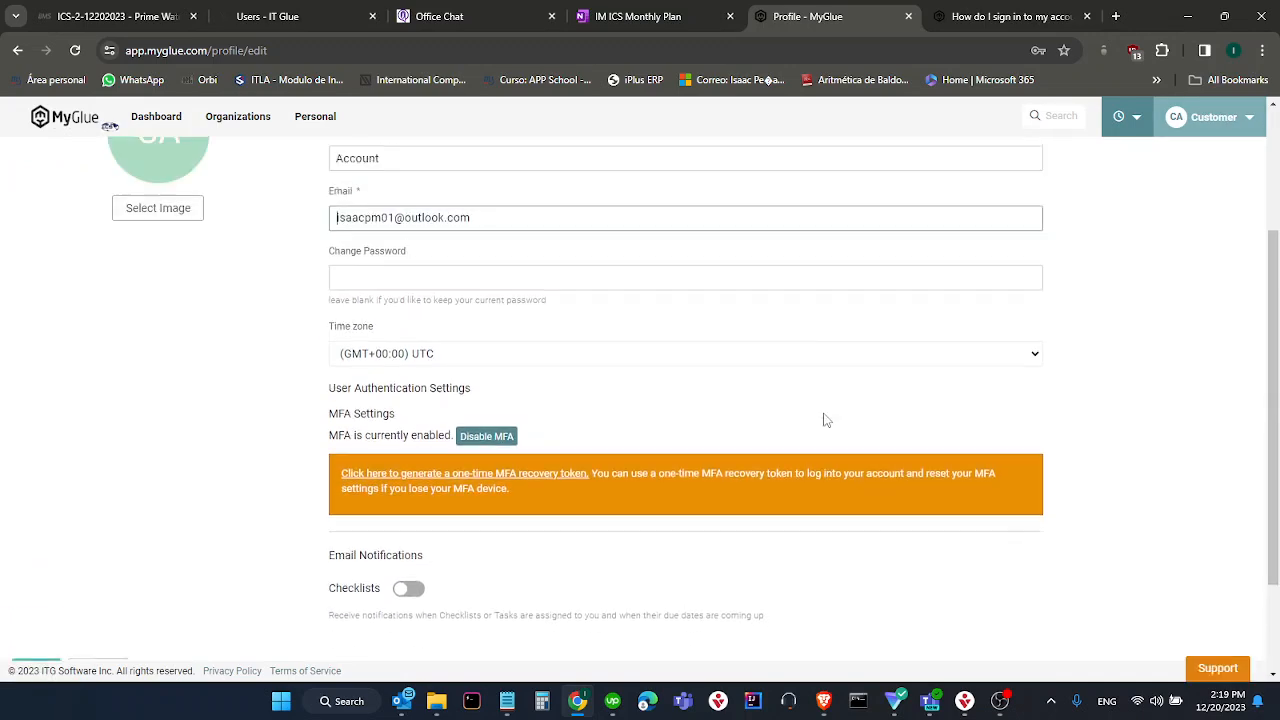
pyautogui.scroll(-4, 823, 418)
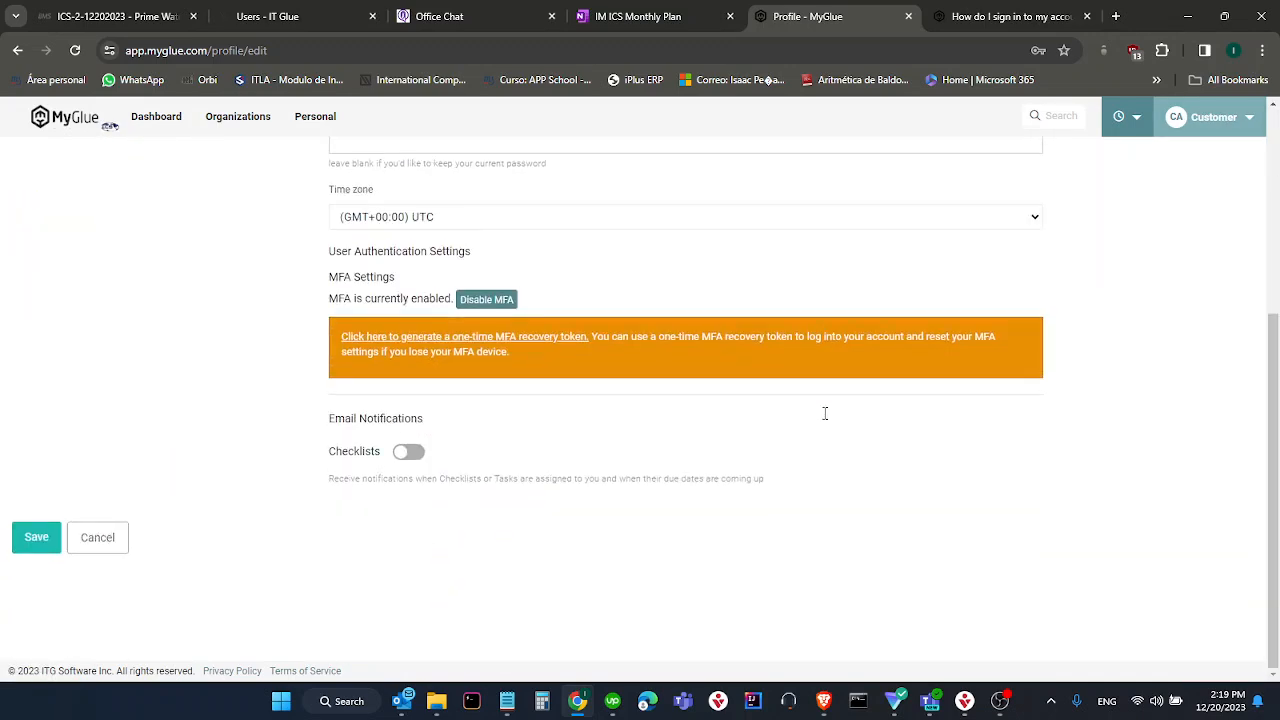
pyautogui.click(38, 538)
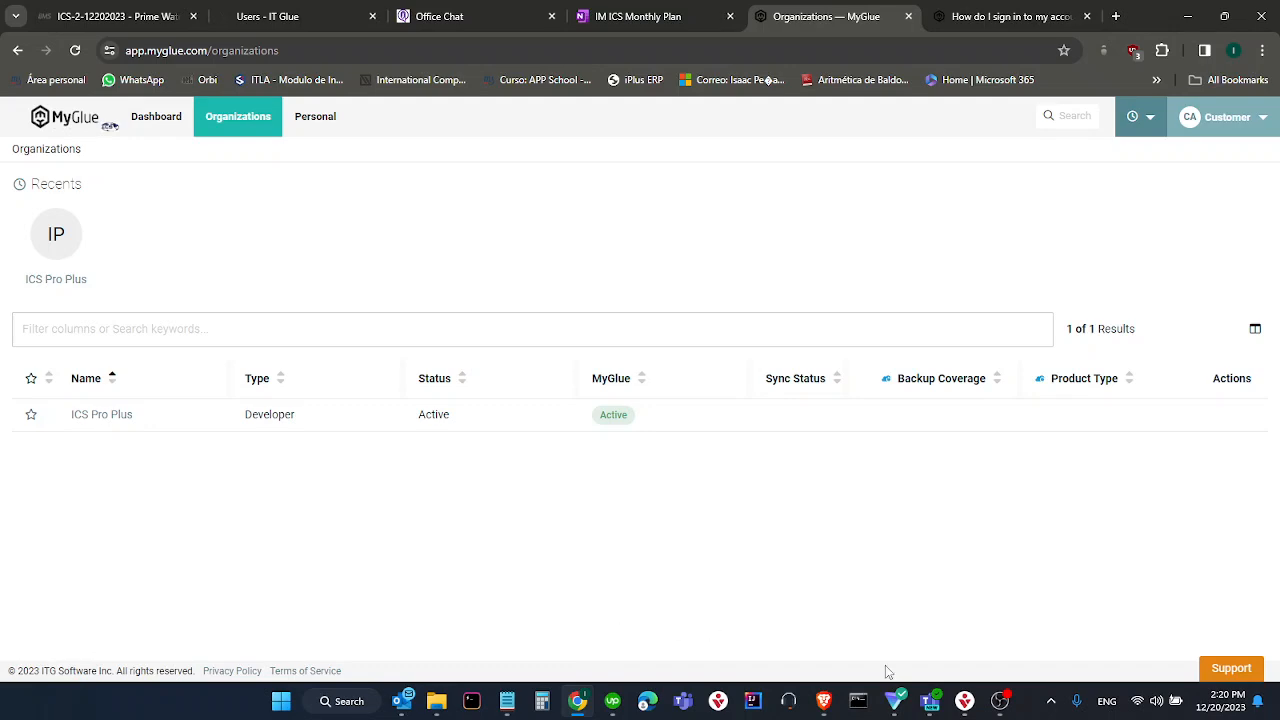
pyautogui.click(998, 700)
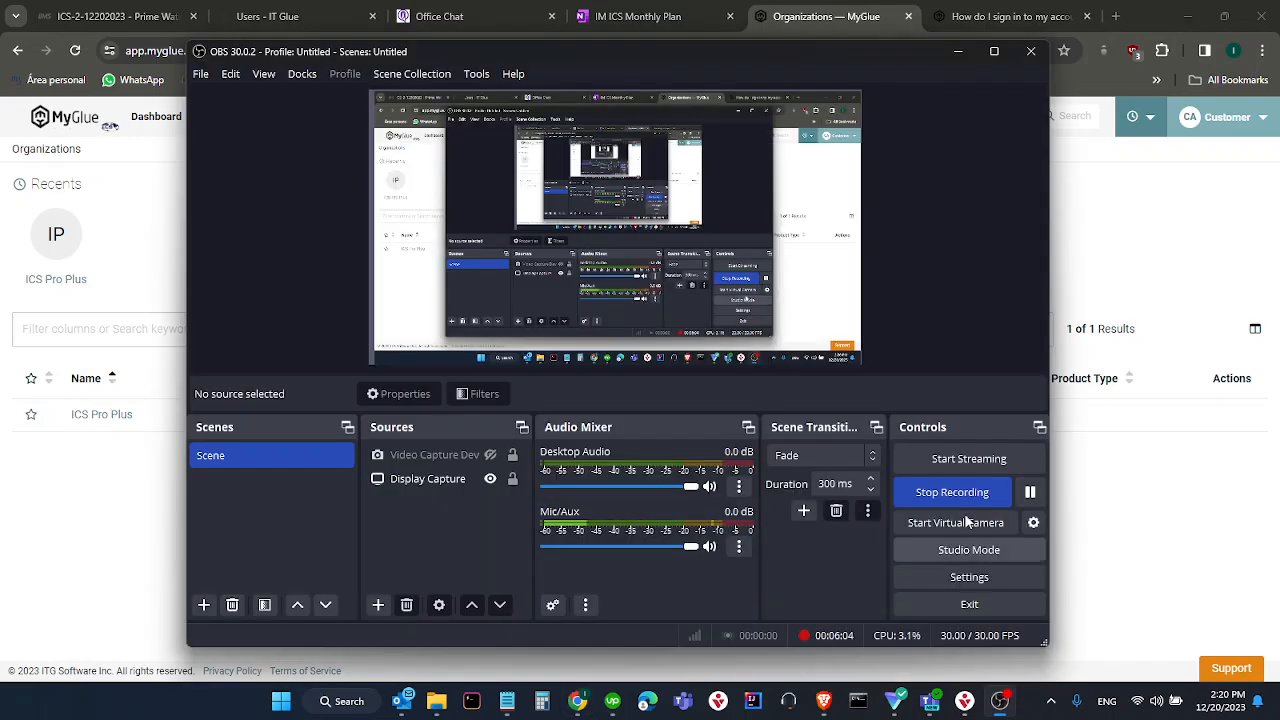